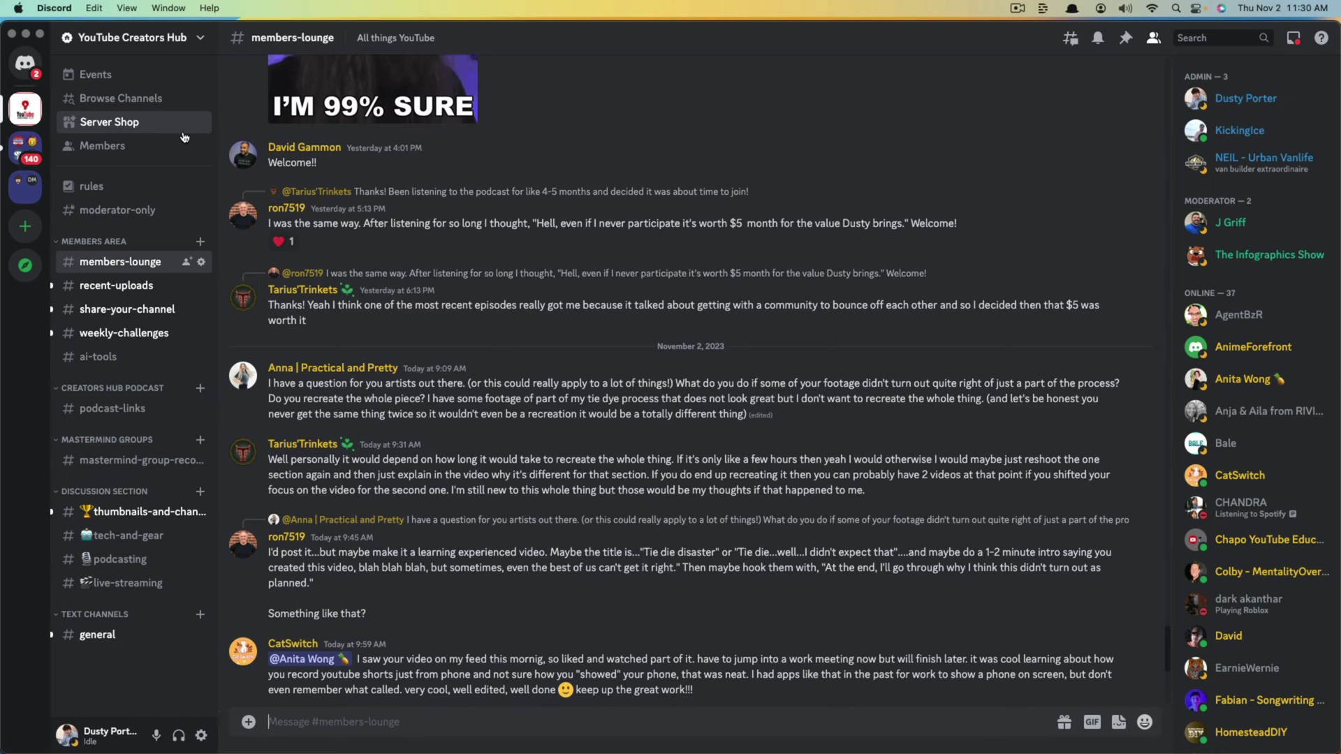
{"action": "left_click", "coordinate": [201, 42]}
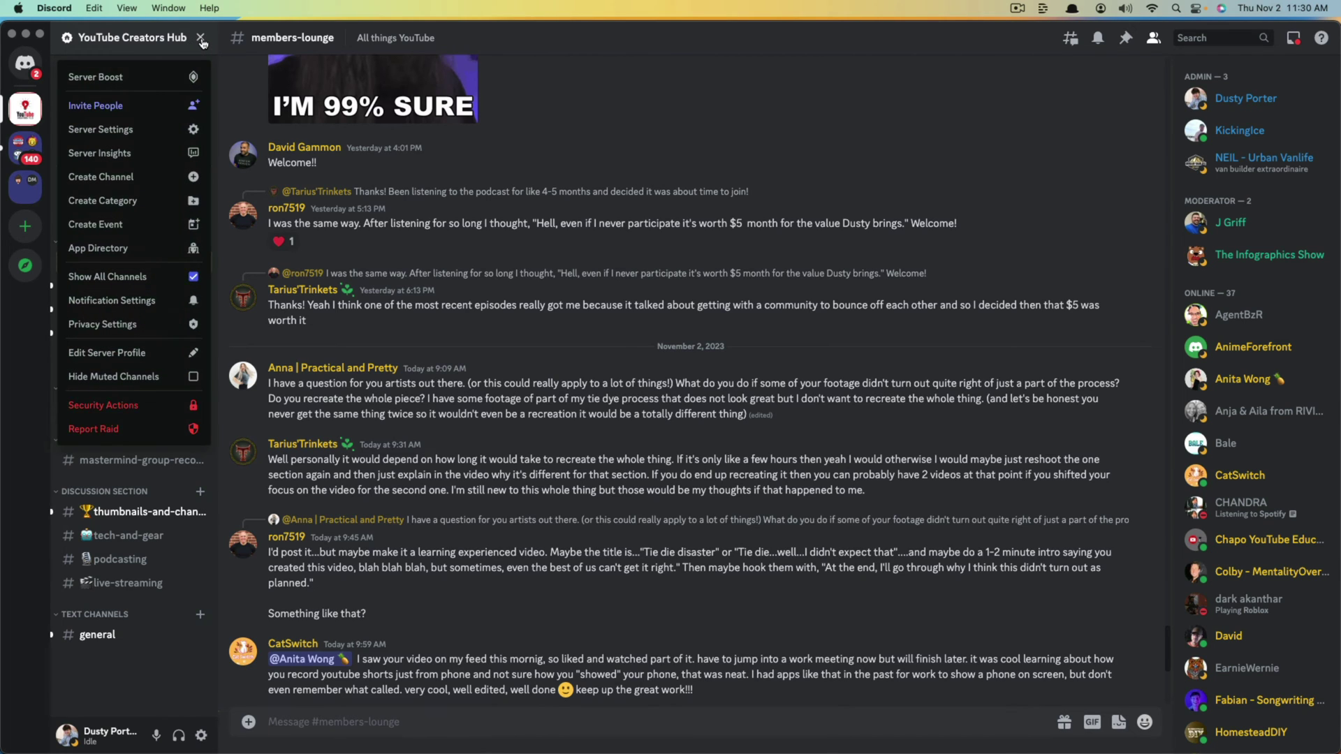
{"action": "left_click", "coordinate": [110, 130]}
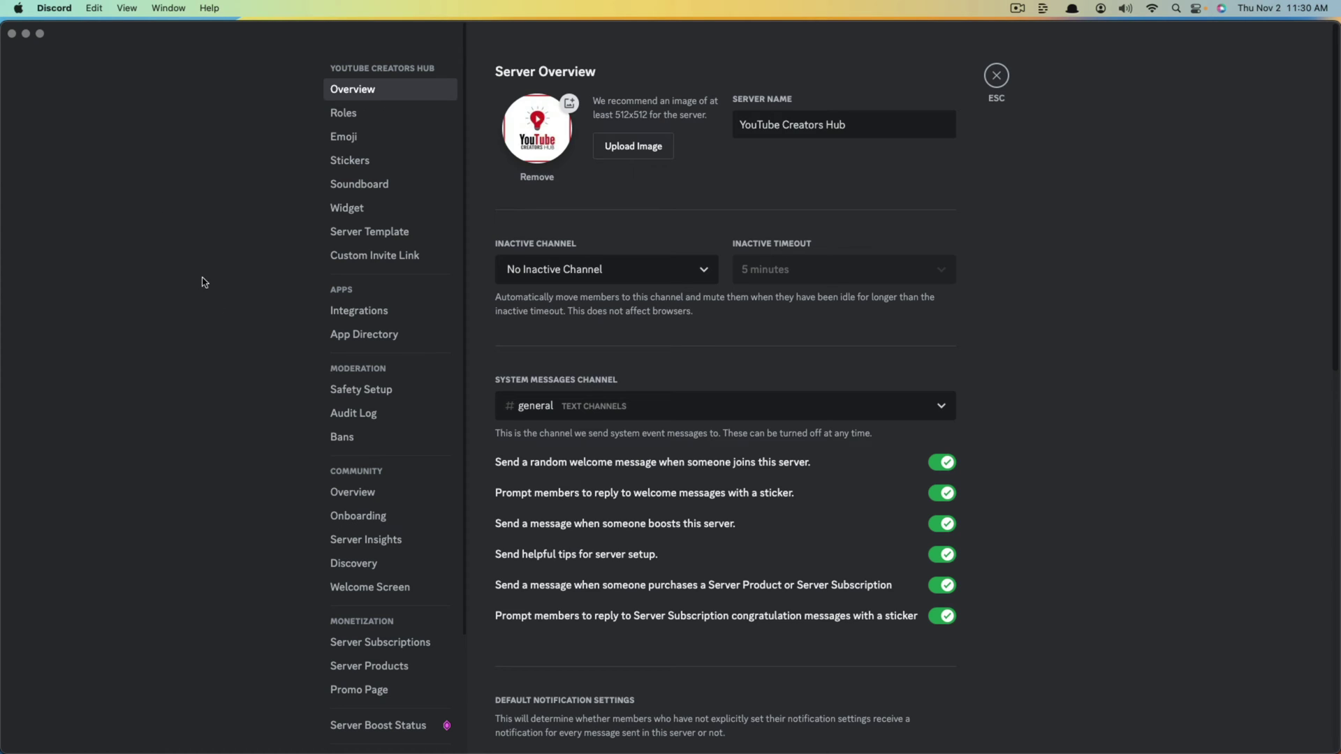
{"action": "scroll", "coordinate": [294, 410], "scroll_direction": "down", "scroll_amount": 3}
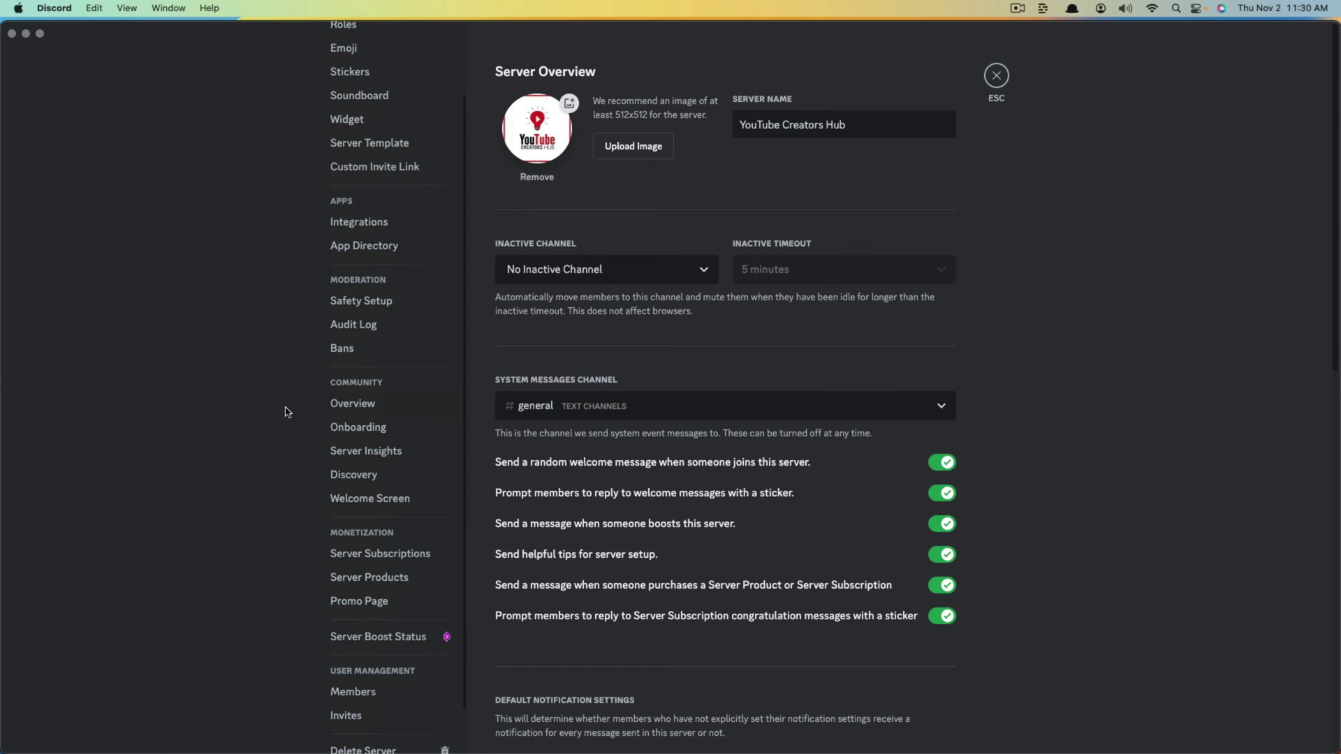
{"action": "left_click", "coordinate": [362, 432]}
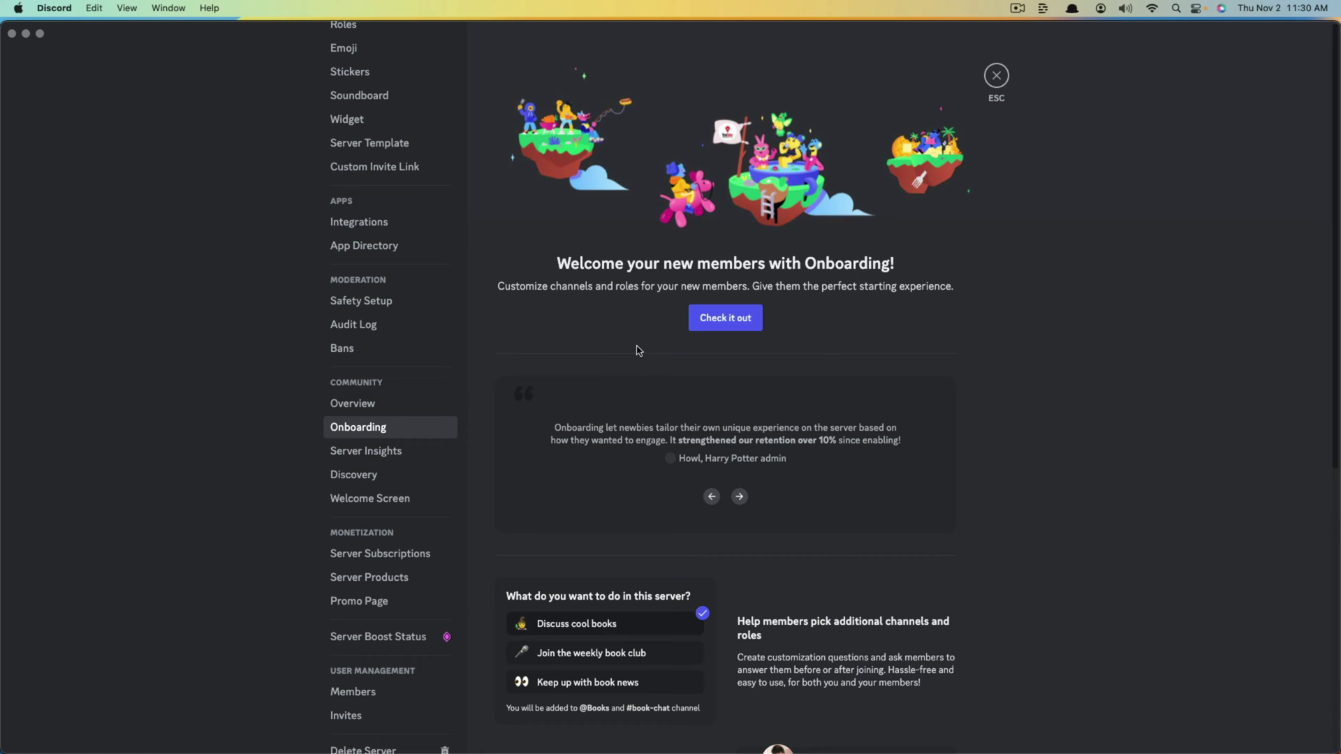
Start onboarding, review raid protection and CAPTCHA settings, then continue to Default Channels
{"action": "left_click", "coordinate": [725, 320]}
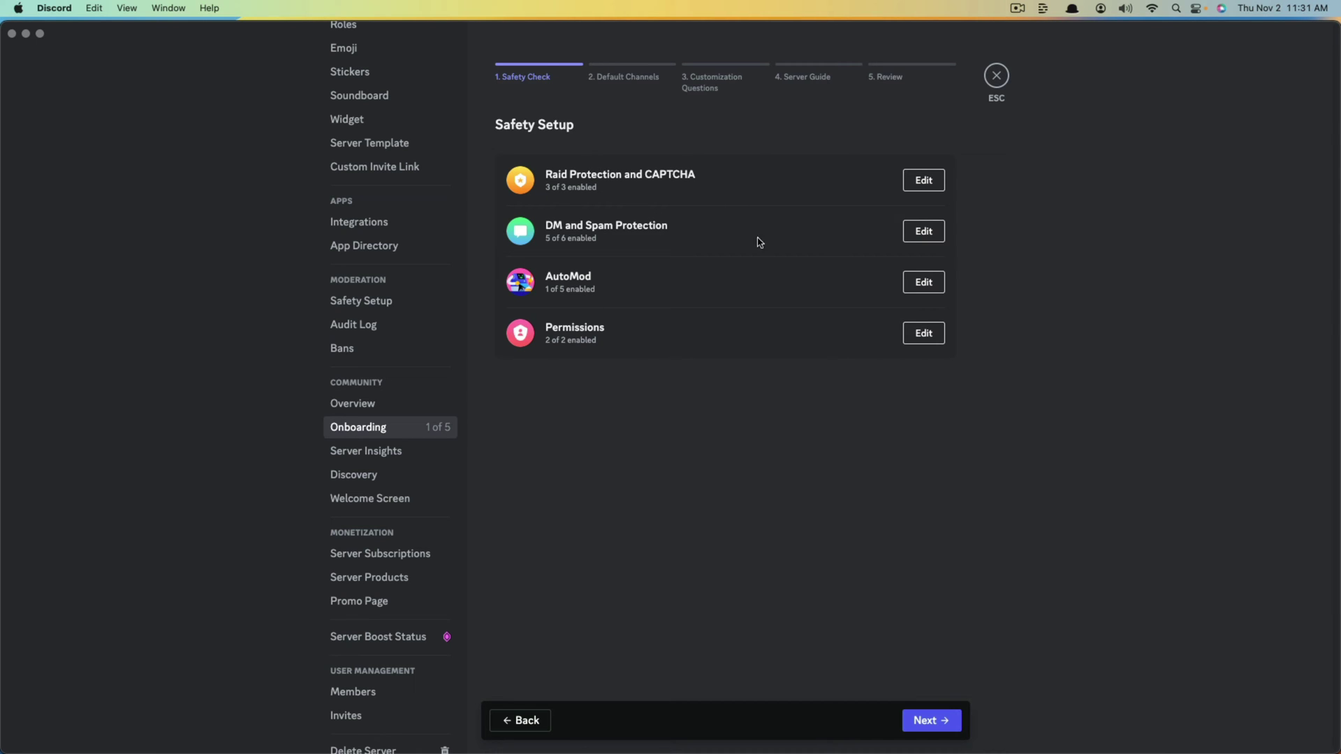
{"action": "left_click", "coordinate": [924, 183]}
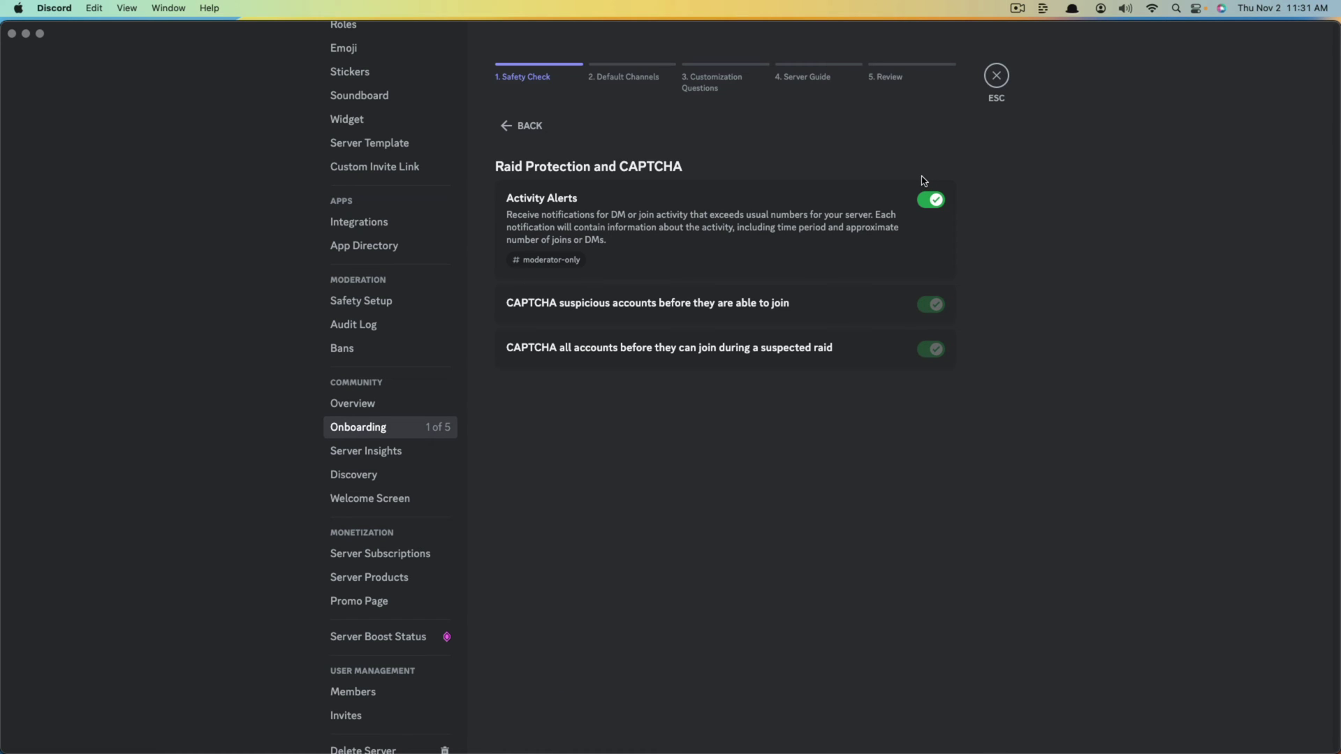
{"action": "left_click", "coordinate": [509, 132]}
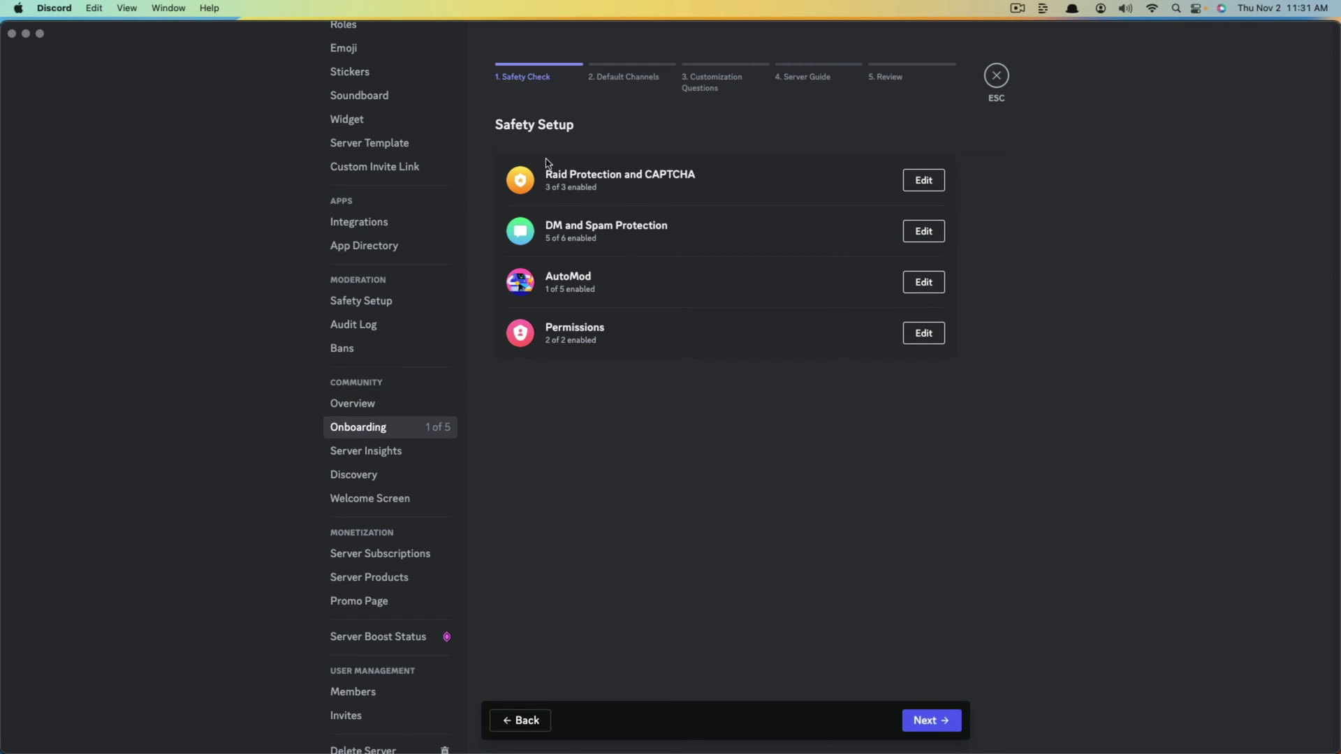
{"action": "left_click", "coordinate": [932, 725]}
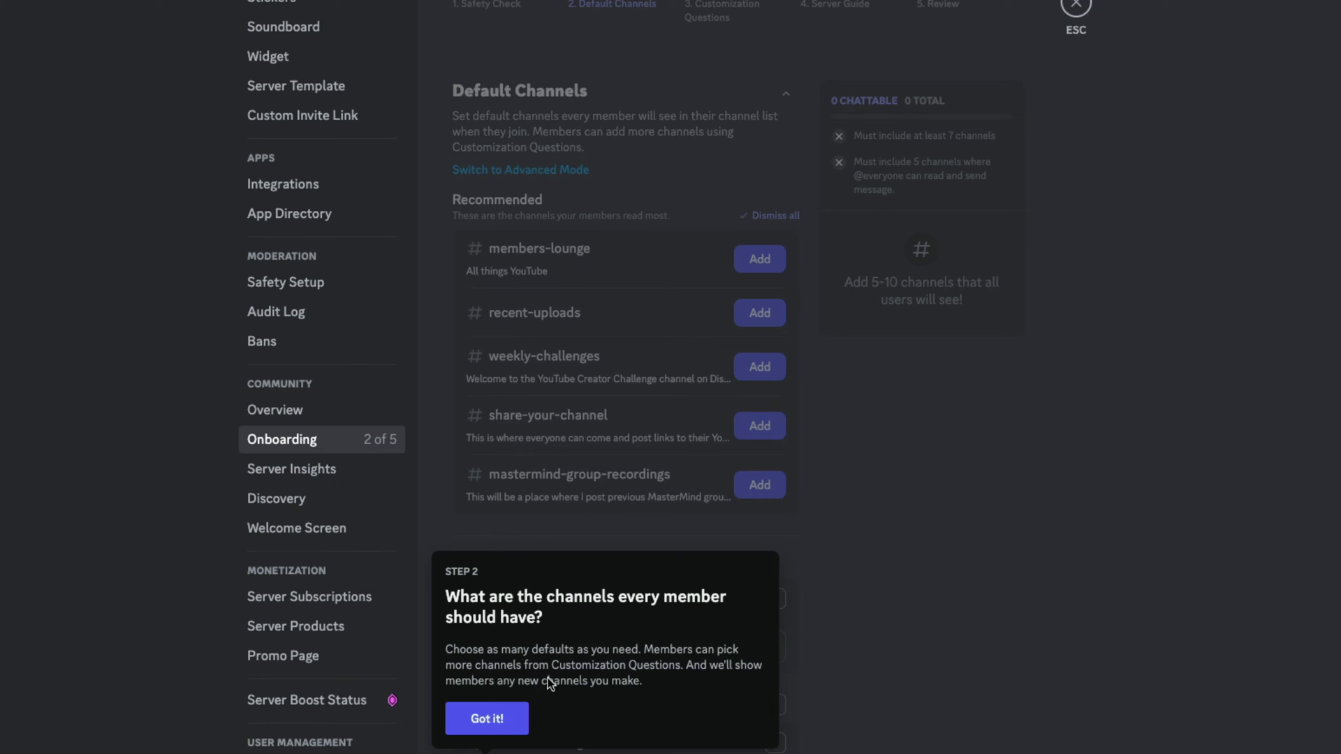
Make rules a default channel alongside general, bringing the total to 2
{"action": "left_click", "coordinate": [489, 721]}
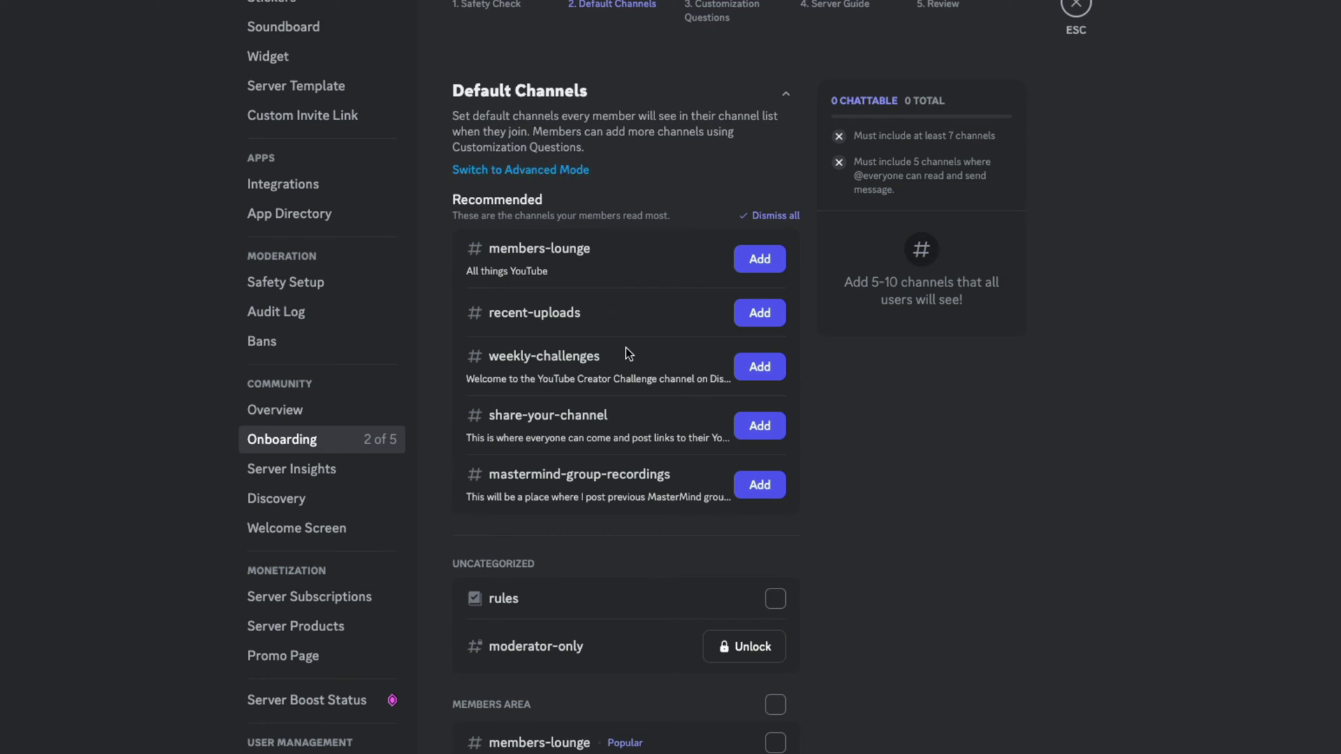
{"action": "scroll", "coordinate": [626, 345], "scroll_direction": "down", "scroll_amount": 1}
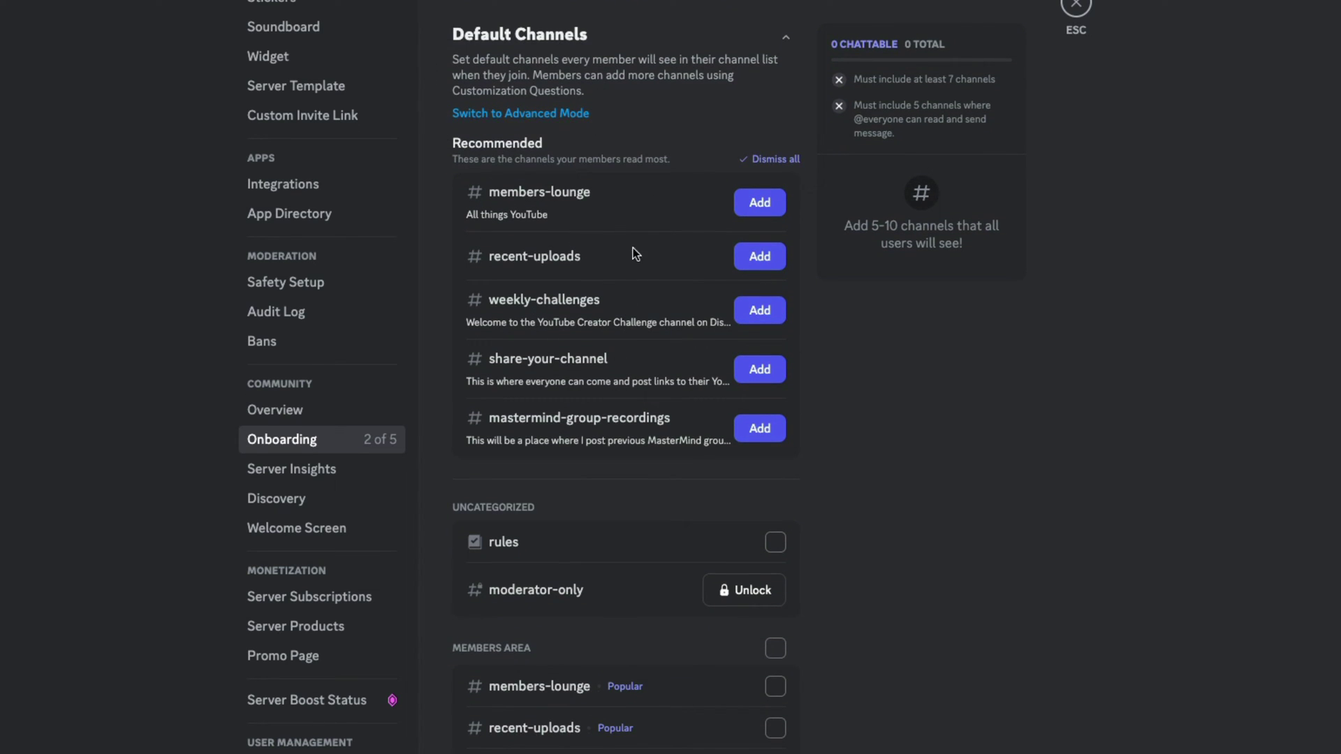
{"action": "scroll", "coordinate": [618, 286], "scroll_direction": "down", "scroll_amount": 4}
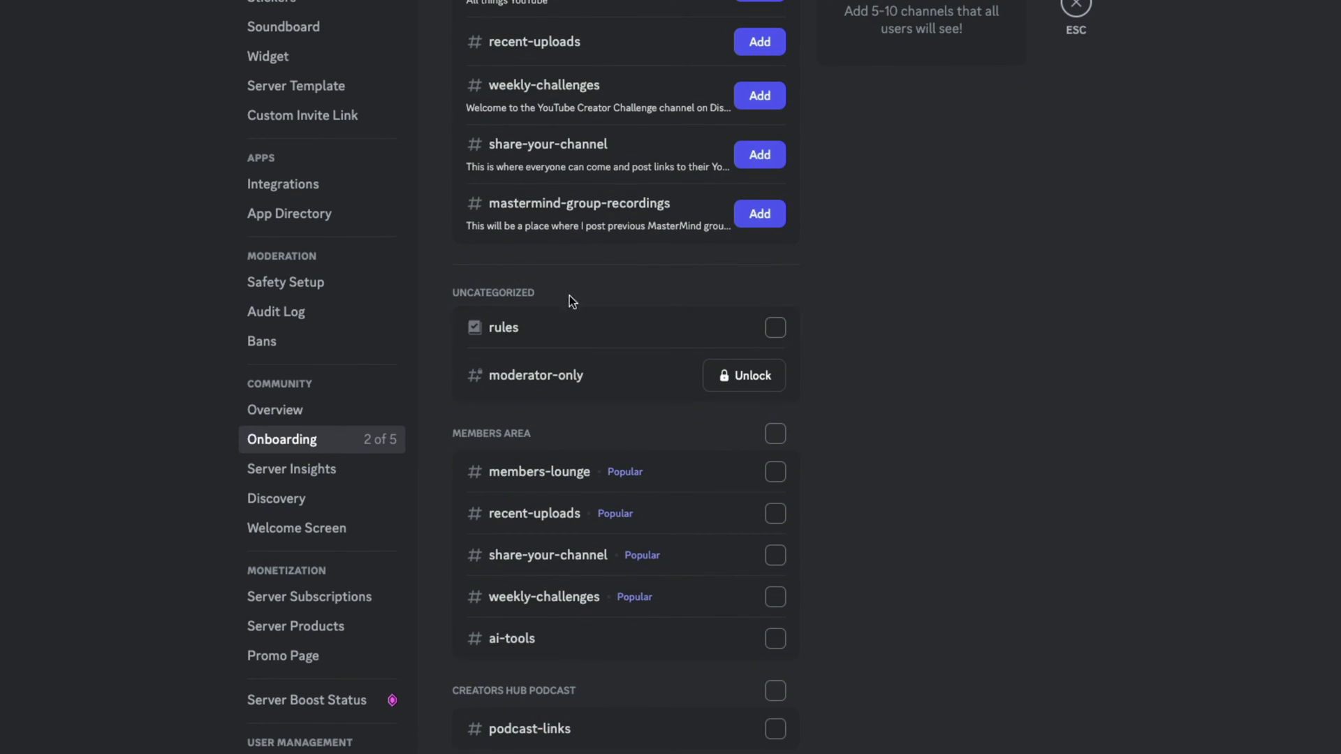
{"action": "left_click", "coordinate": [775, 327]}
{"action": "scroll", "coordinate": [905, 333], "scroll_direction": "down", "scroll_amount": 2}
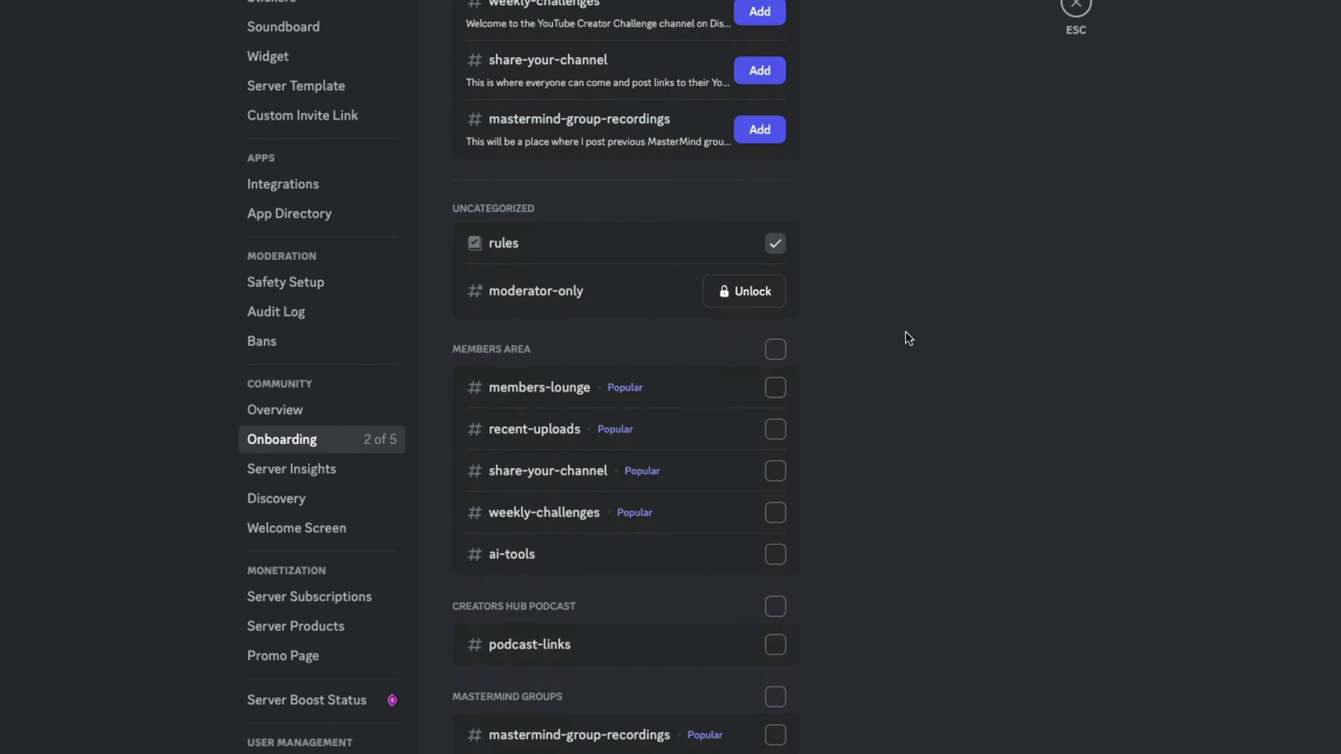
{"action": "scroll", "coordinate": [642, 492], "scroll_direction": "down", "scroll_amount": 5}
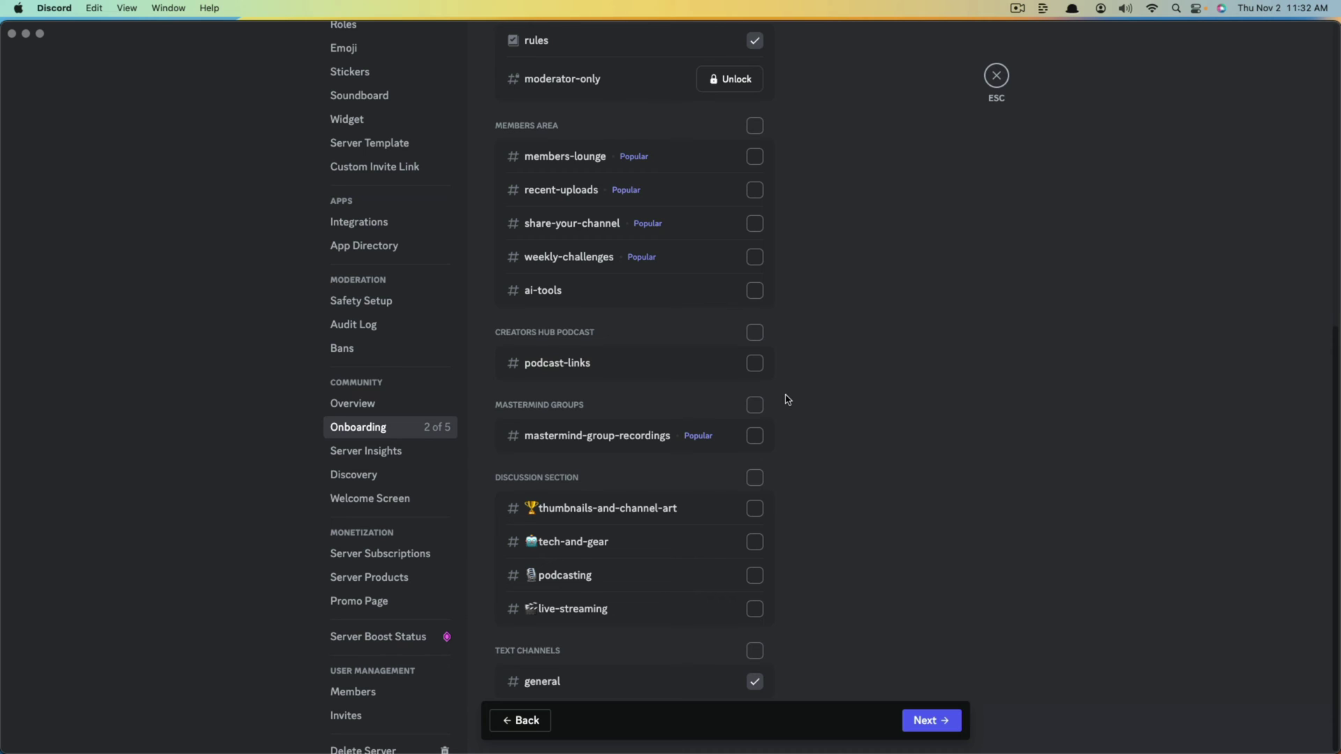
{"action": "scroll", "coordinate": [788, 405], "scroll_direction": "up", "scroll_amount": 10}
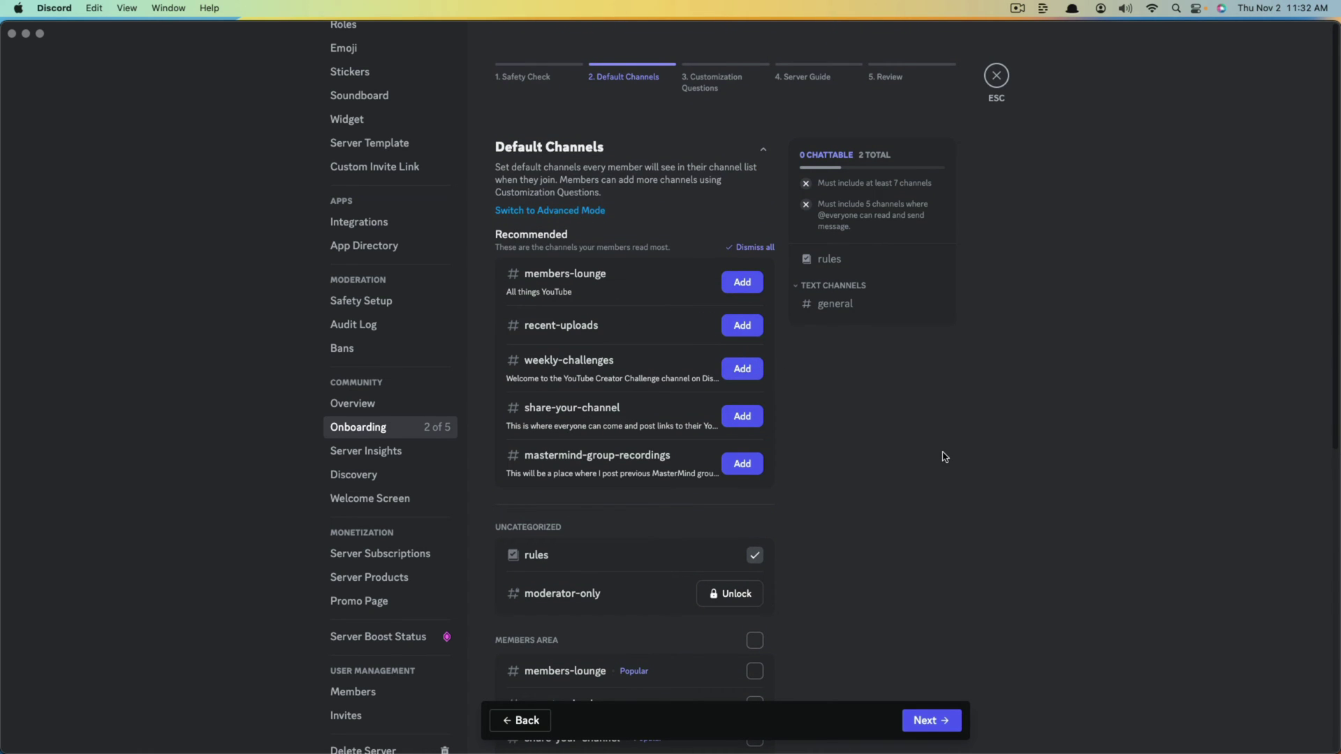
{"action": "scroll", "coordinate": [940, 457], "scroll_direction": "down", "scroll_amount": 3}
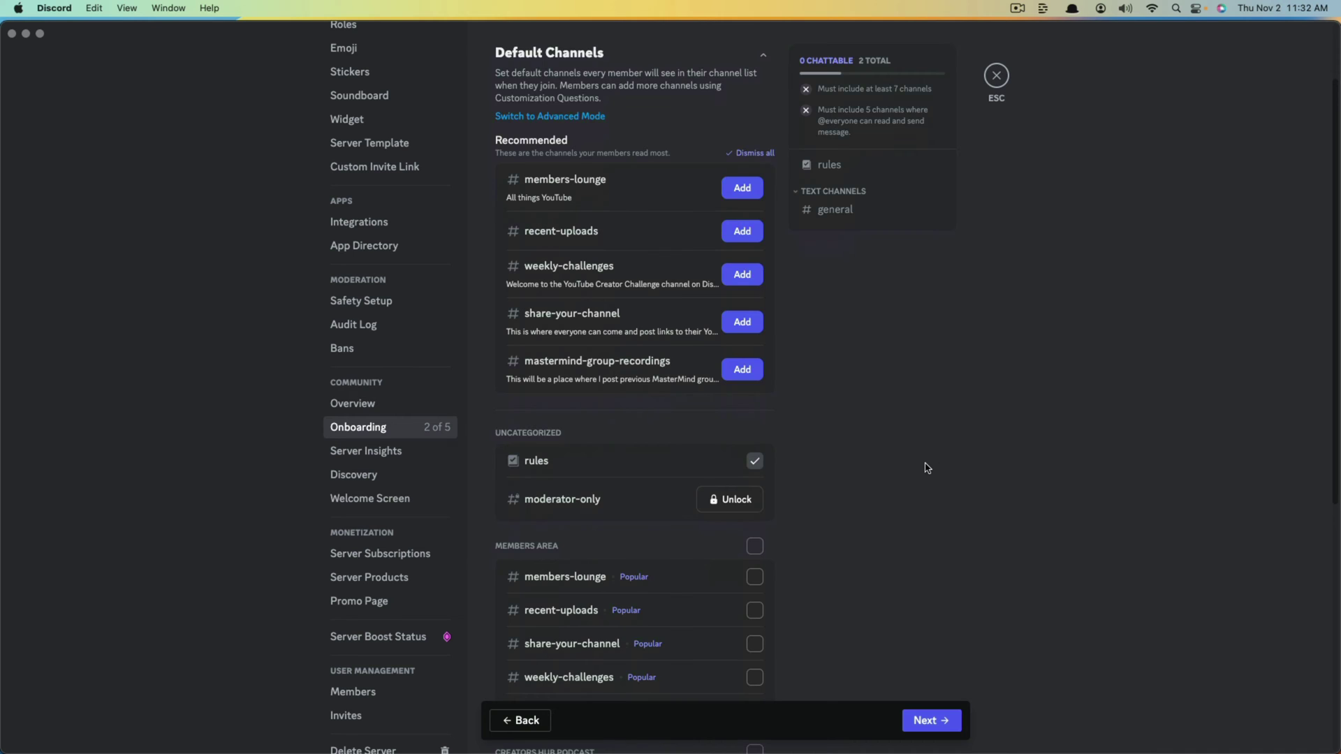
{"action": "scroll", "coordinate": [923, 472], "scroll_direction": "down", "scroll_amount": 8}
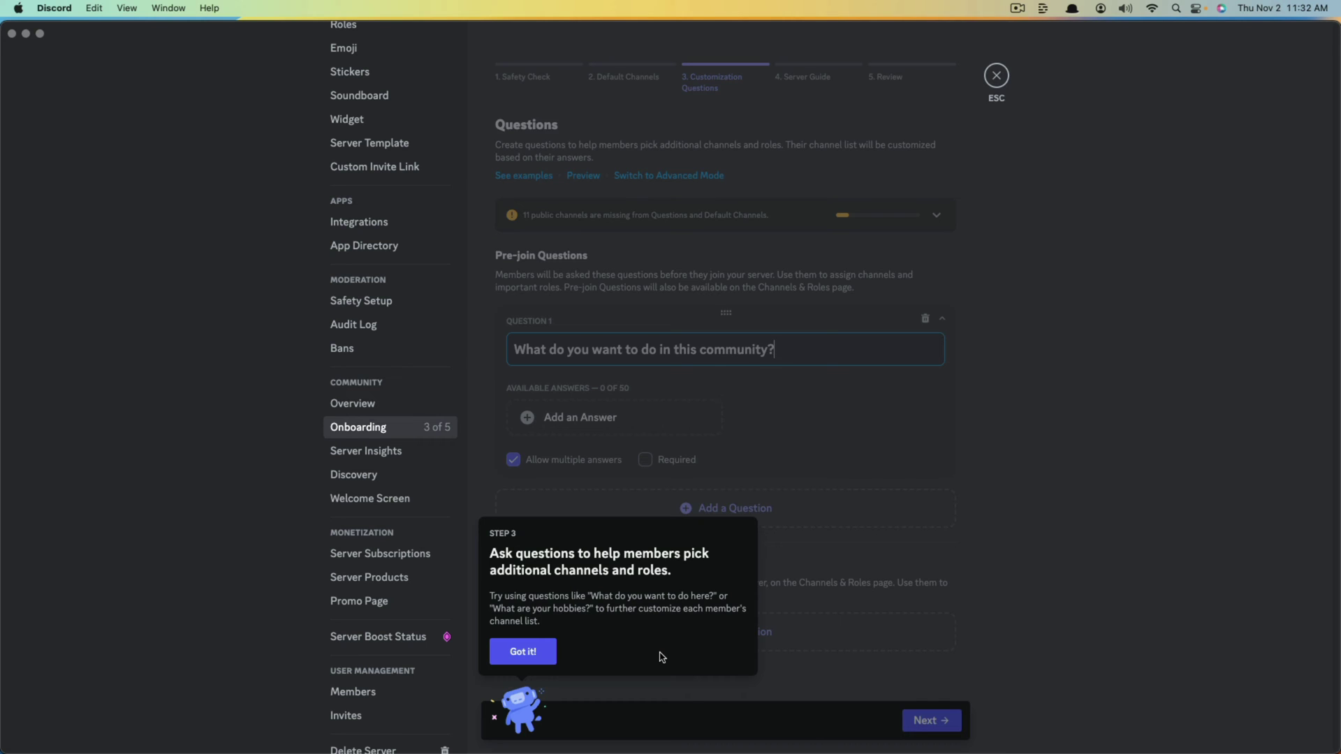
Give Question 1 three answers, including Grow My YouTube Channel and Colab with other creators
{"action": "left_click", "coordinate": [537, 651]}
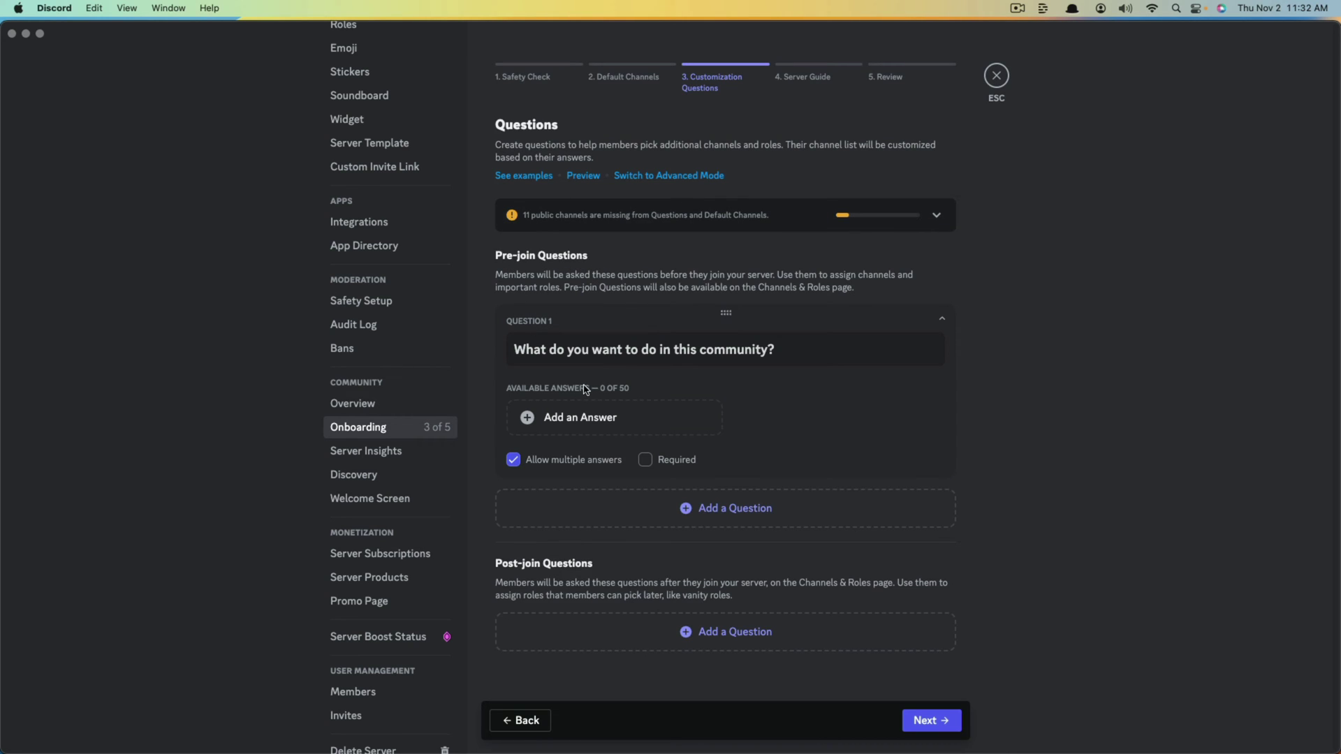
{"action": "left_click", "coordinate": [576, 421]}
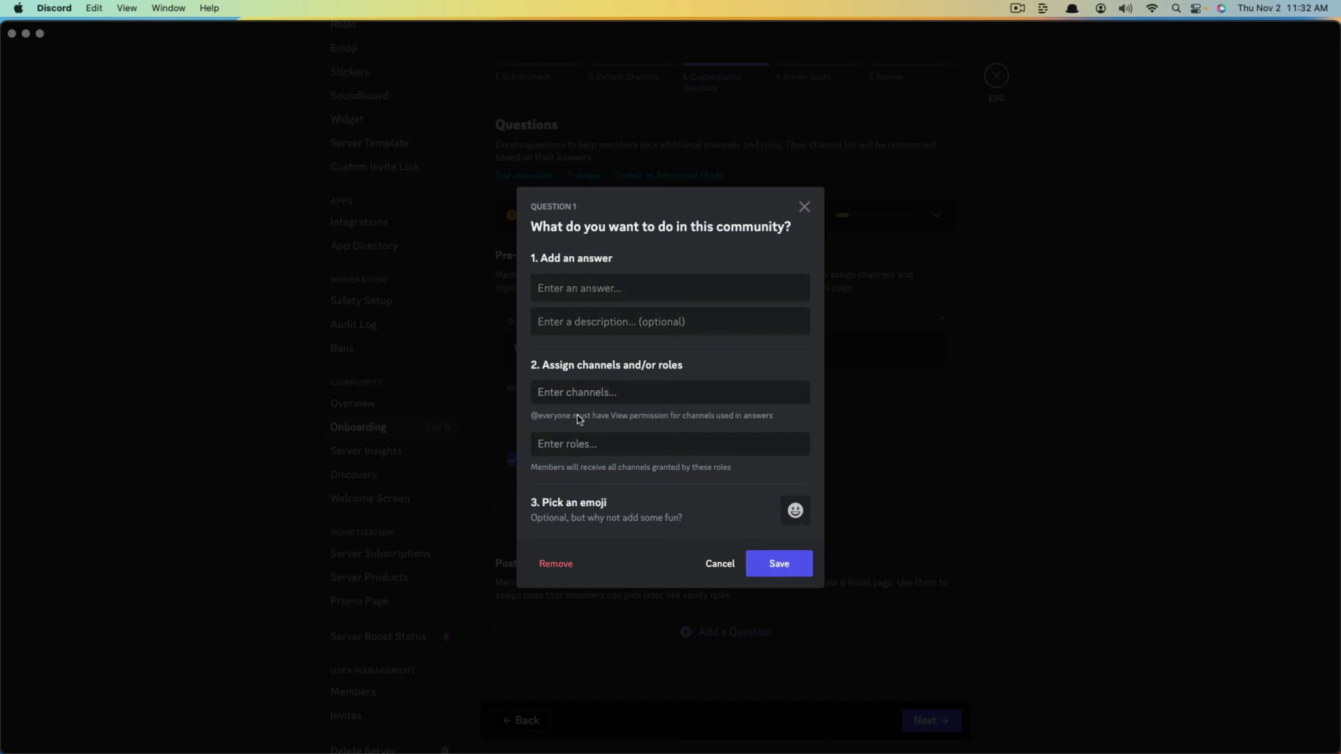
{"action": "left_click", "coordinate": [581, 289]}
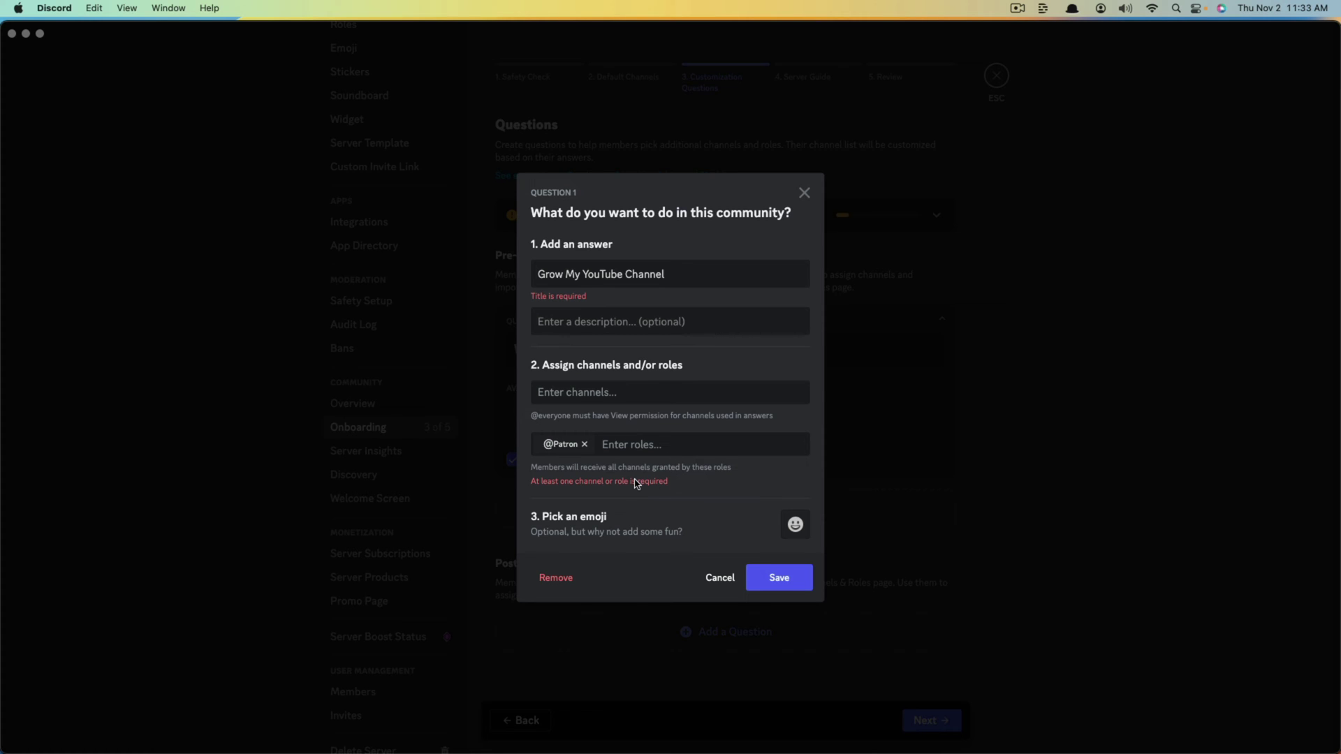
{"action": "left_click", "coordinate": [775, 580]}
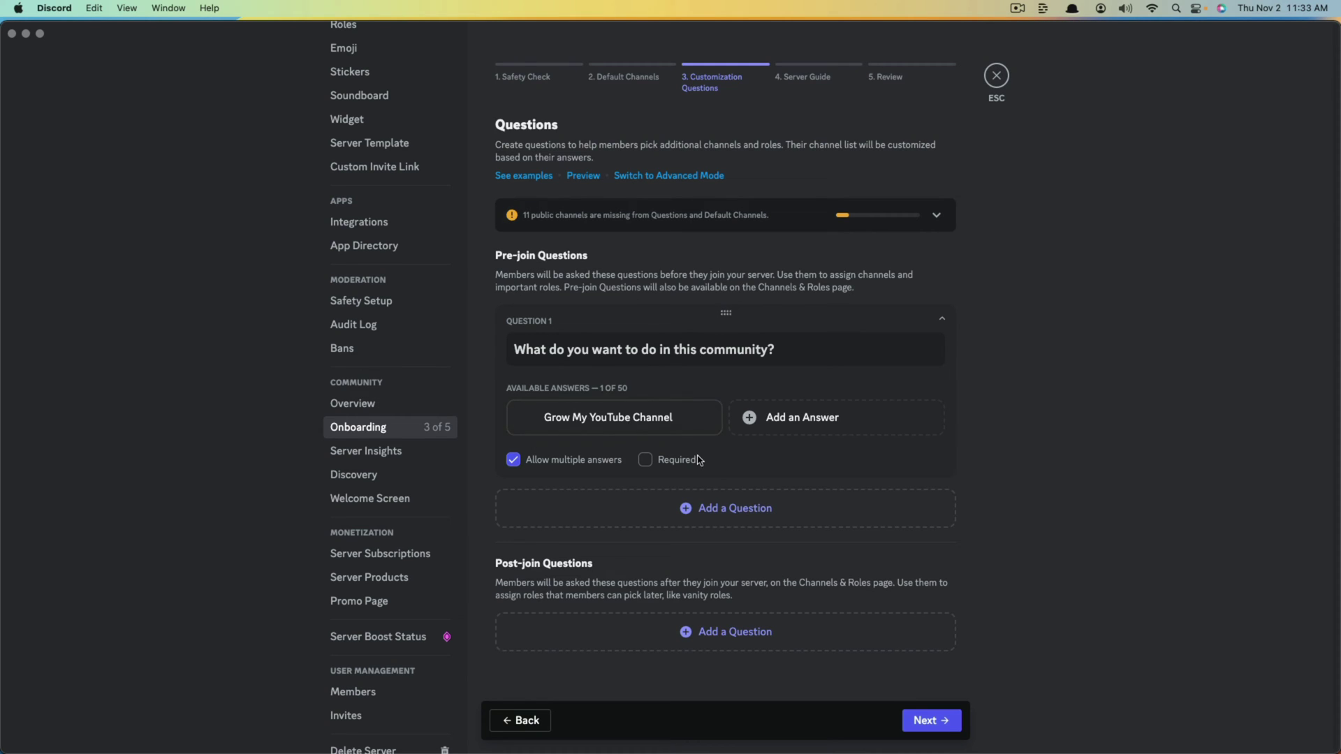
{"action": "left_click", "coordinate": [785, 421]}
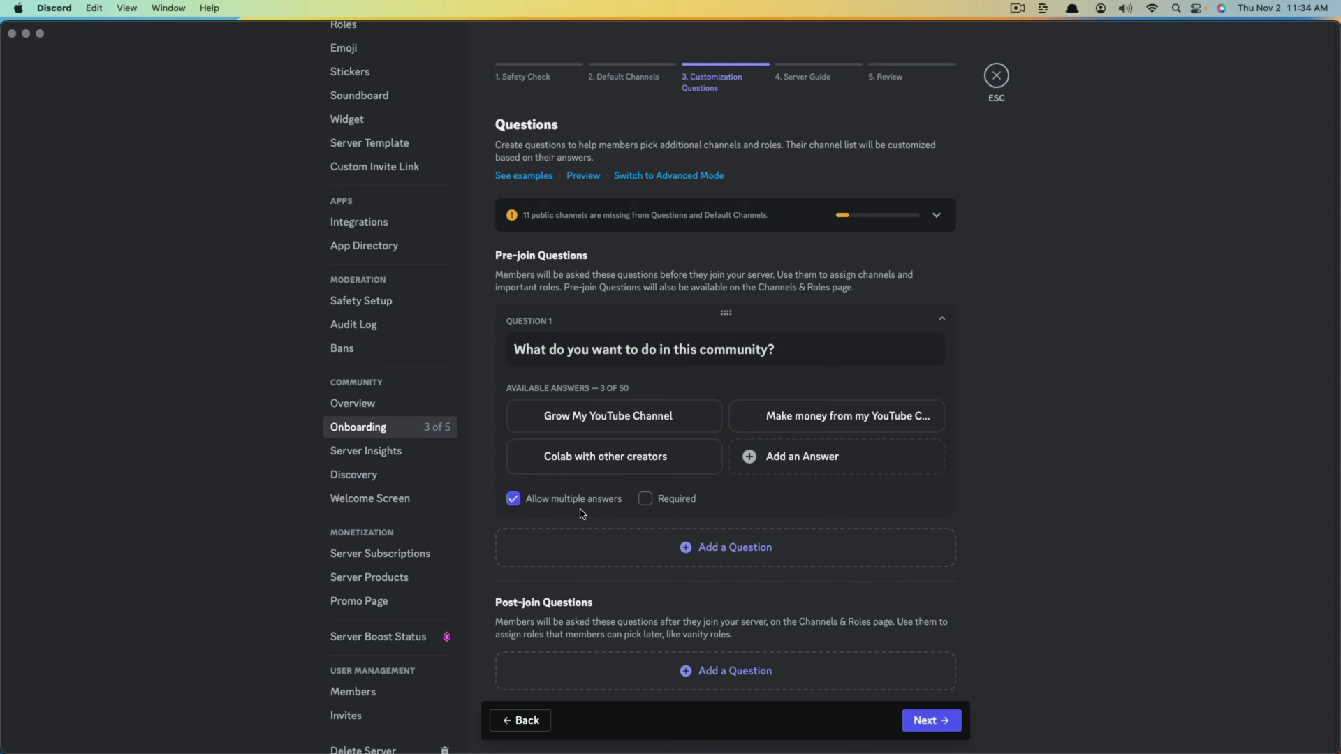
Add the question 'How did you hear about our community?' with Facebook, Website and Podcast answers
{"action": "left_click", "coordinate": [713, 552]}
{"action": "scroll", "coordinate": [709, 548], "scroll_direction": "down", "scroll_amount": 3}
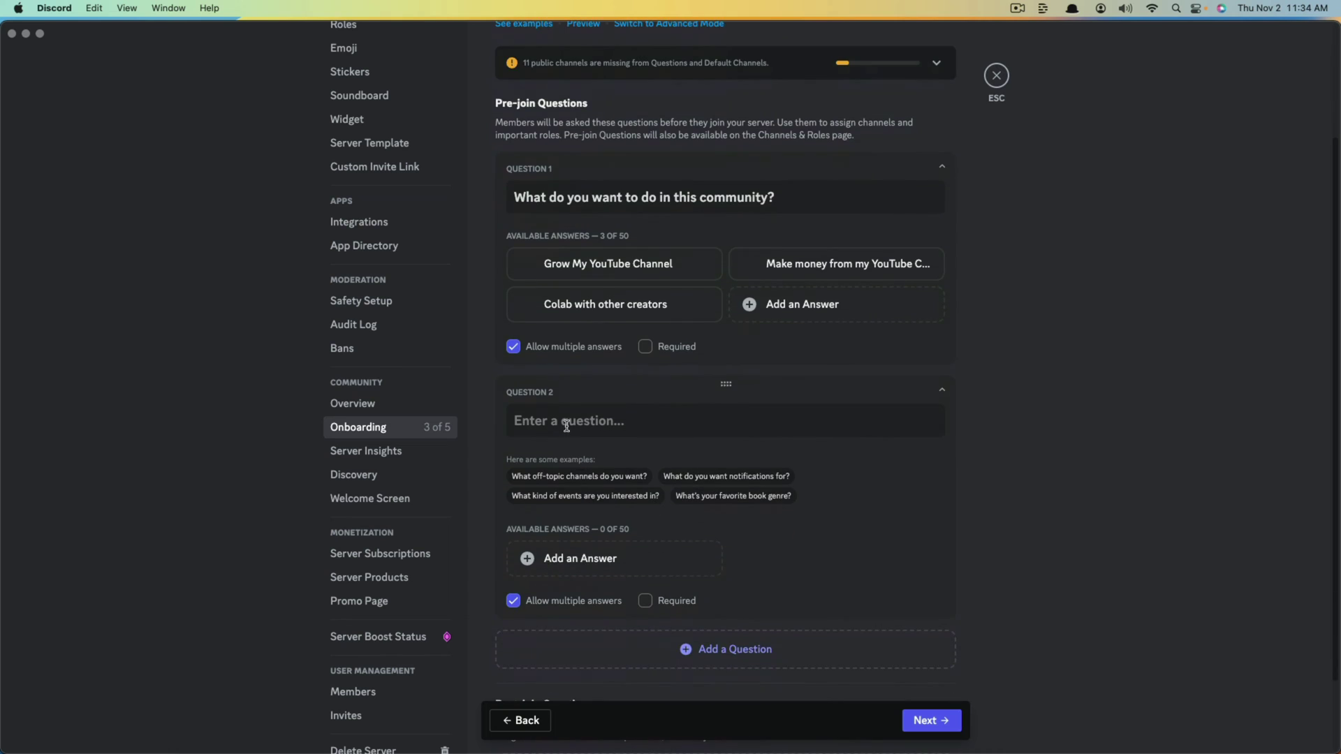
{"action": "left_click", "coordinate": [566, 418]}
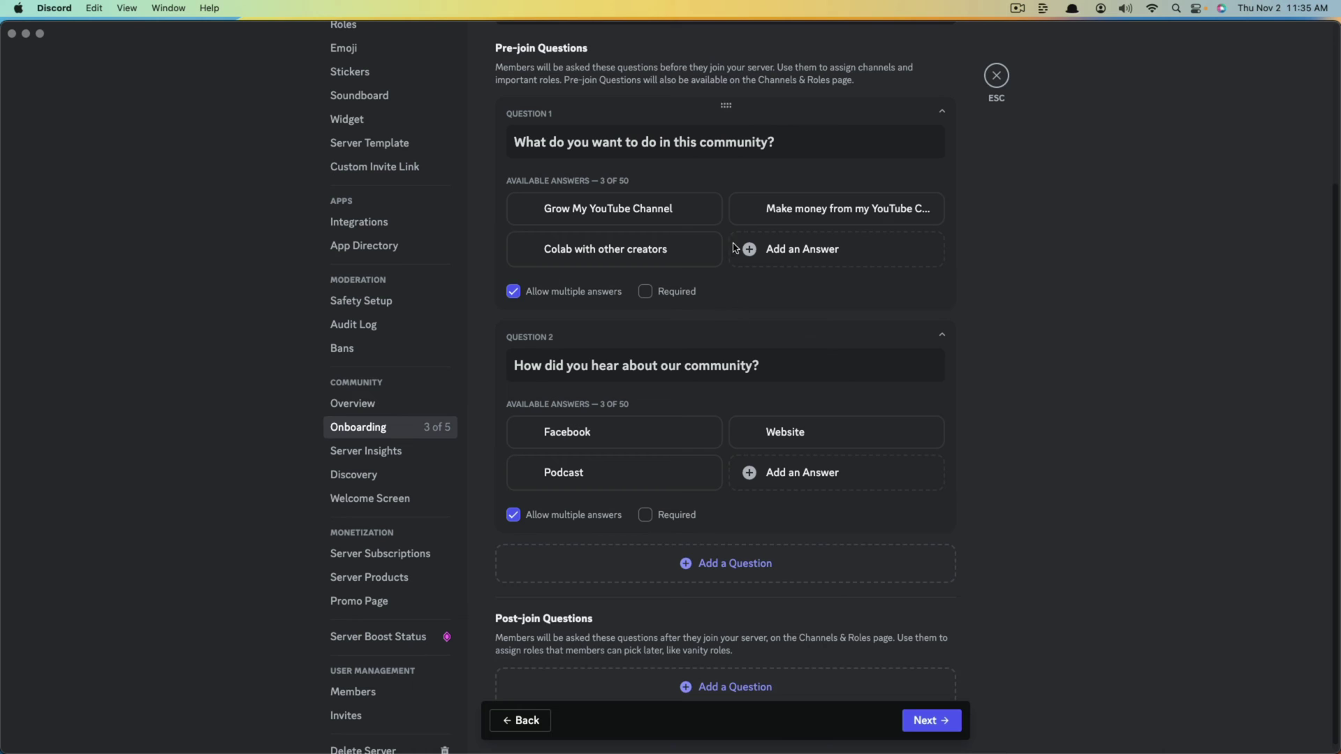
Drag the new question above Question 1 so it comes first
{"action": "left_click_drag", "start_coordinate": [732, 330], "coordinate": [729, 125]}
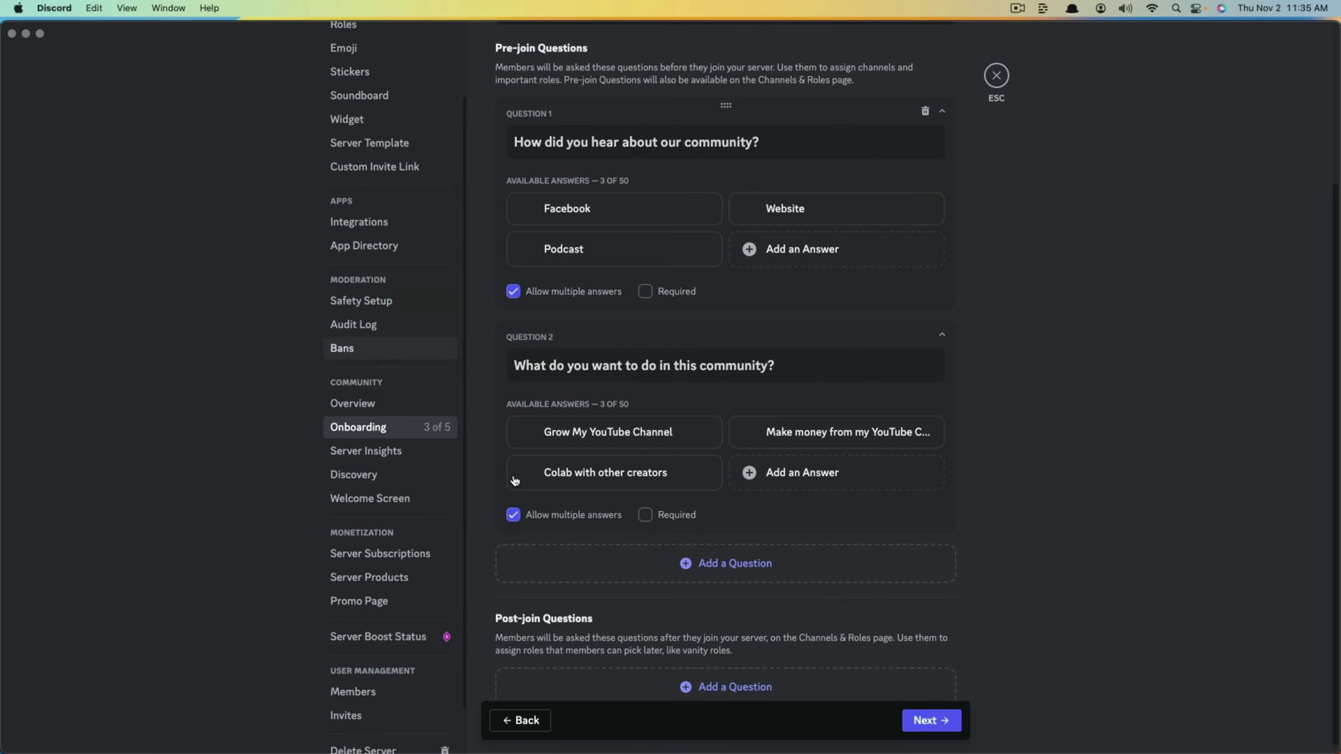
{"action": "left_click", "coordinate": [942, 114]}
{"action": "left_click", "coordinate": [942, 261]}
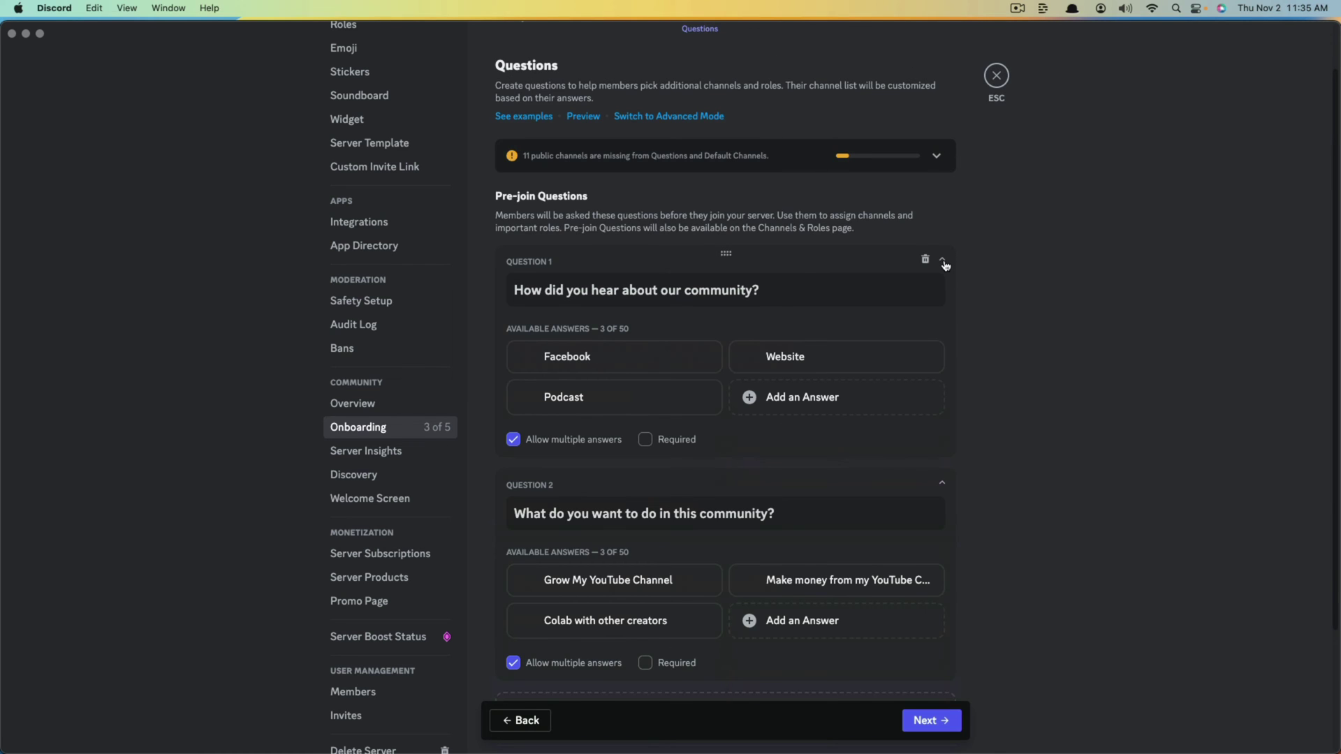
{"action": "scroll", "coordinate": [944, 317], "scroll_direction": "down", "scroll_amount": 1}
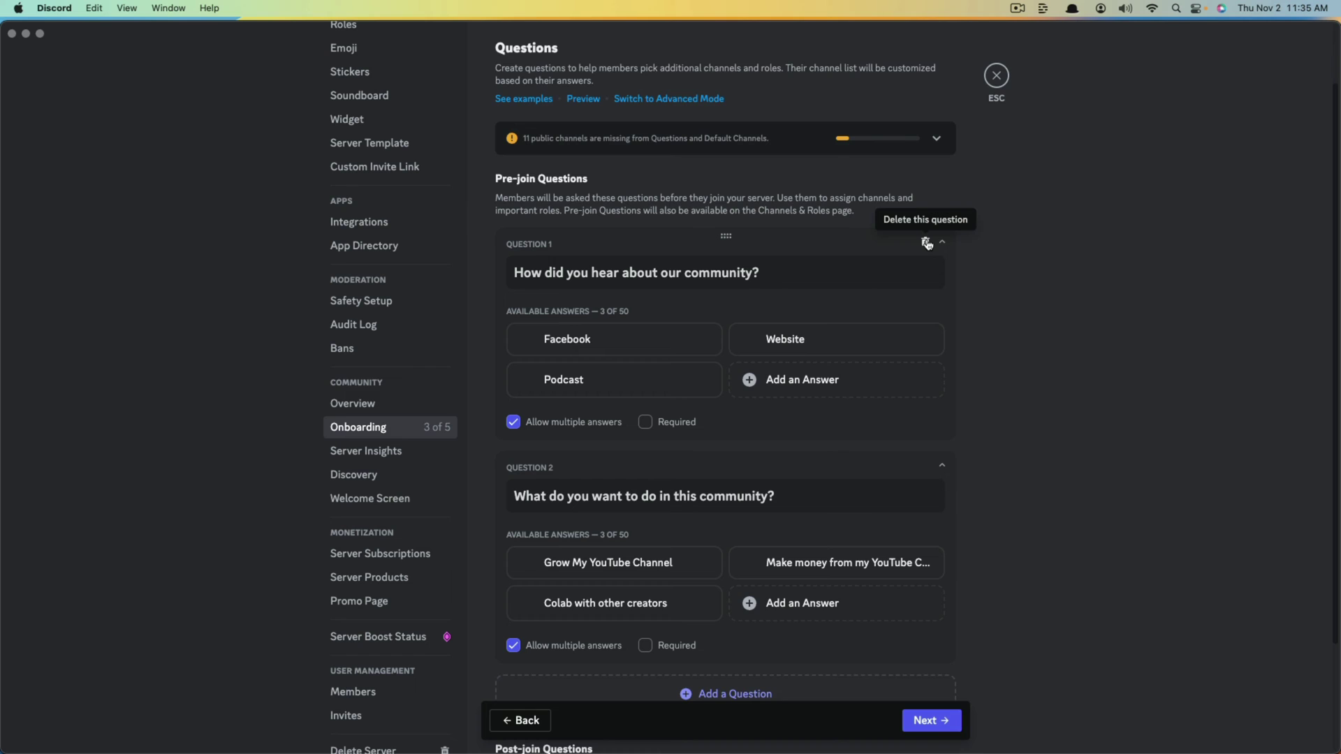
{"action": "scroll", "coordinate": [1034, 418], "scroll_direction": "down", "scroll_amount": 3}
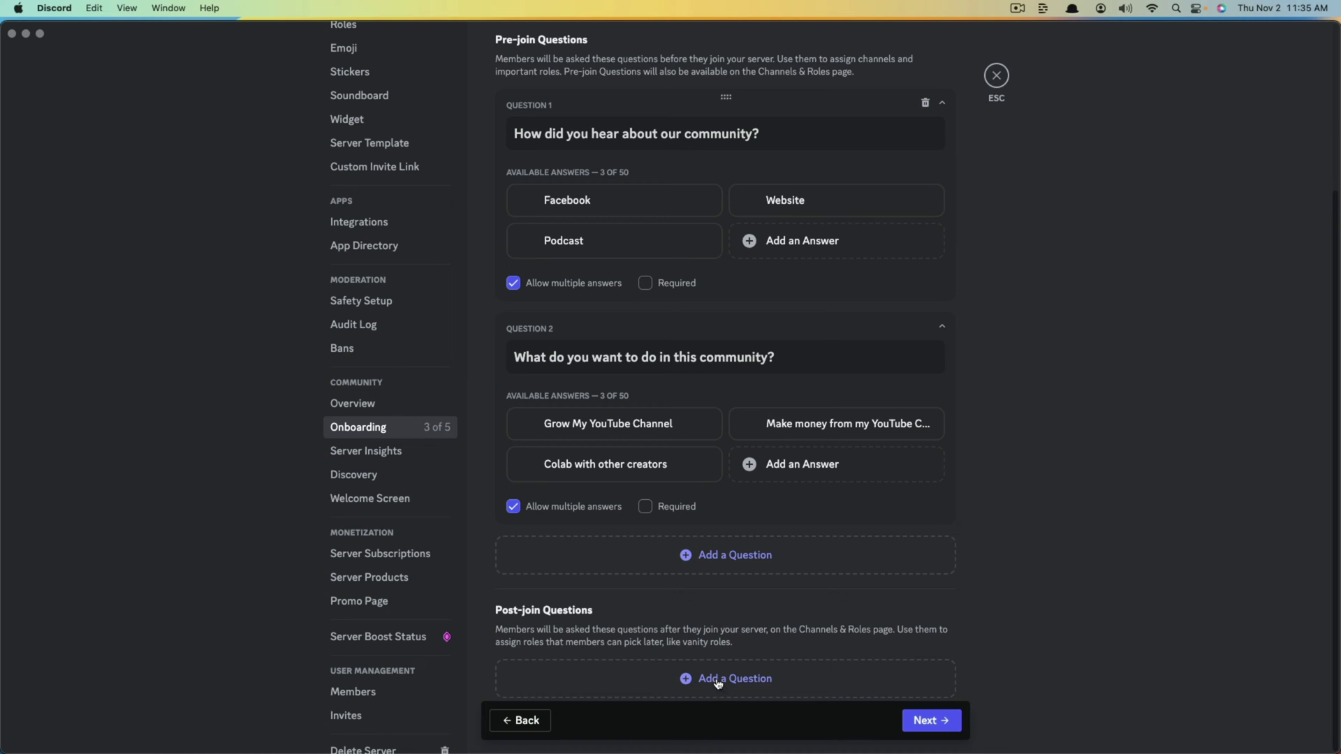
Advance to step 4, Server Guide, dismiss its tip and return to the Welcome Sign
{"action": "left_click", "coordinate": [925, 723]}
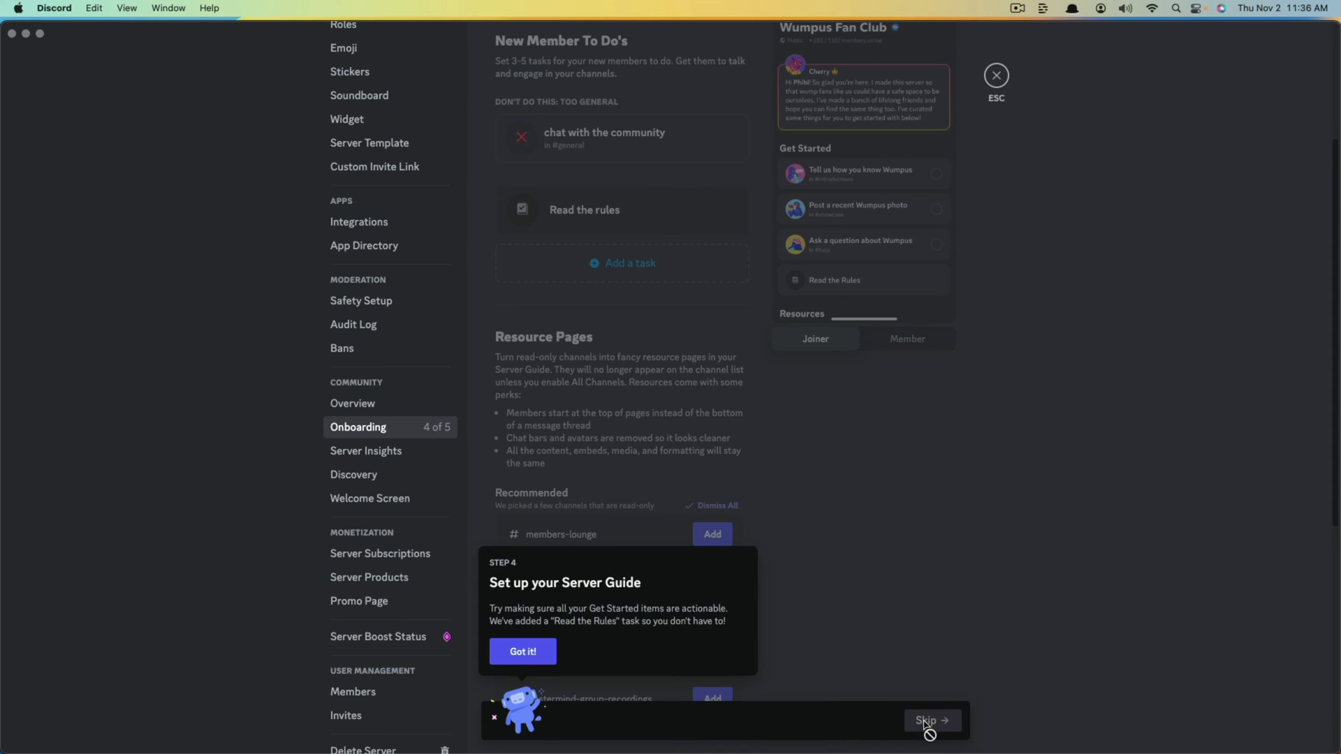
{"action": "scroll", "coordinate": [868, 576], "scroll_direction": "down", "scroll_amount": 3}
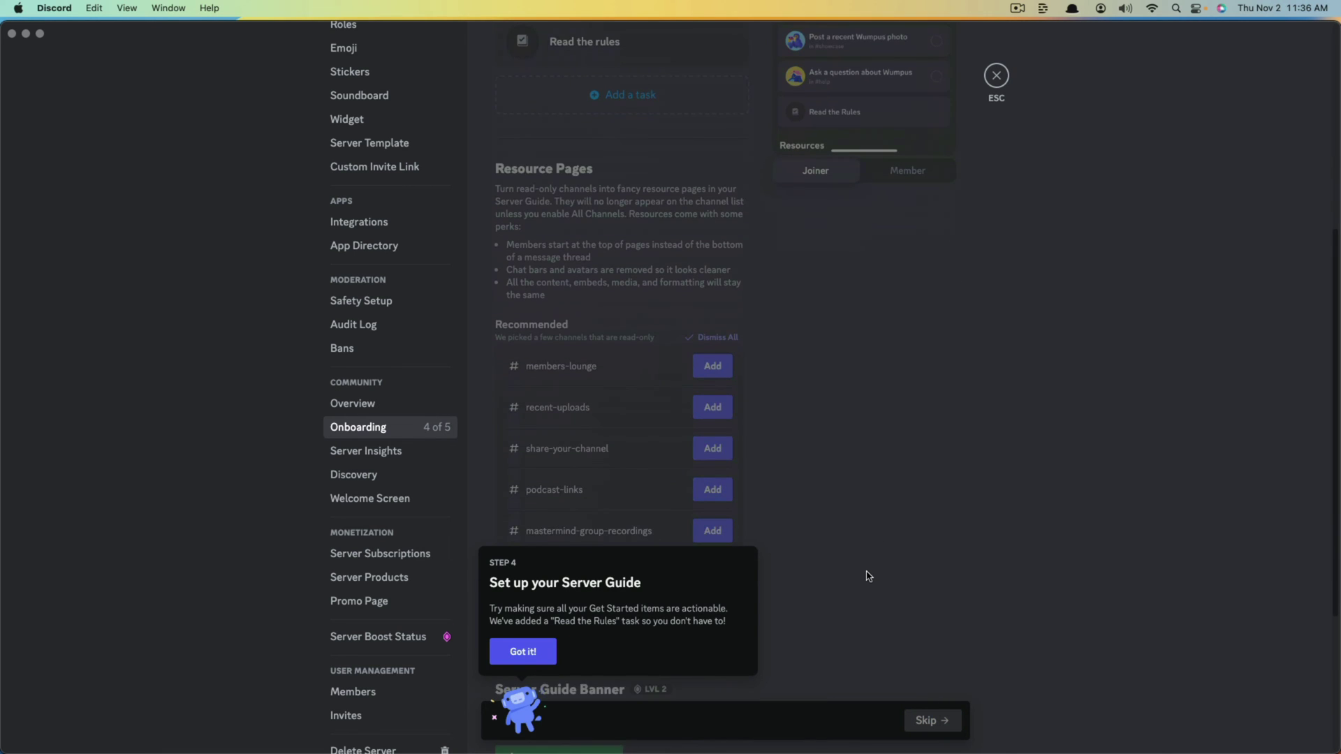
{"action": "scroll", "coordinate": [868, 576], "scroll_direction": "up", "scroll_amount": 1}
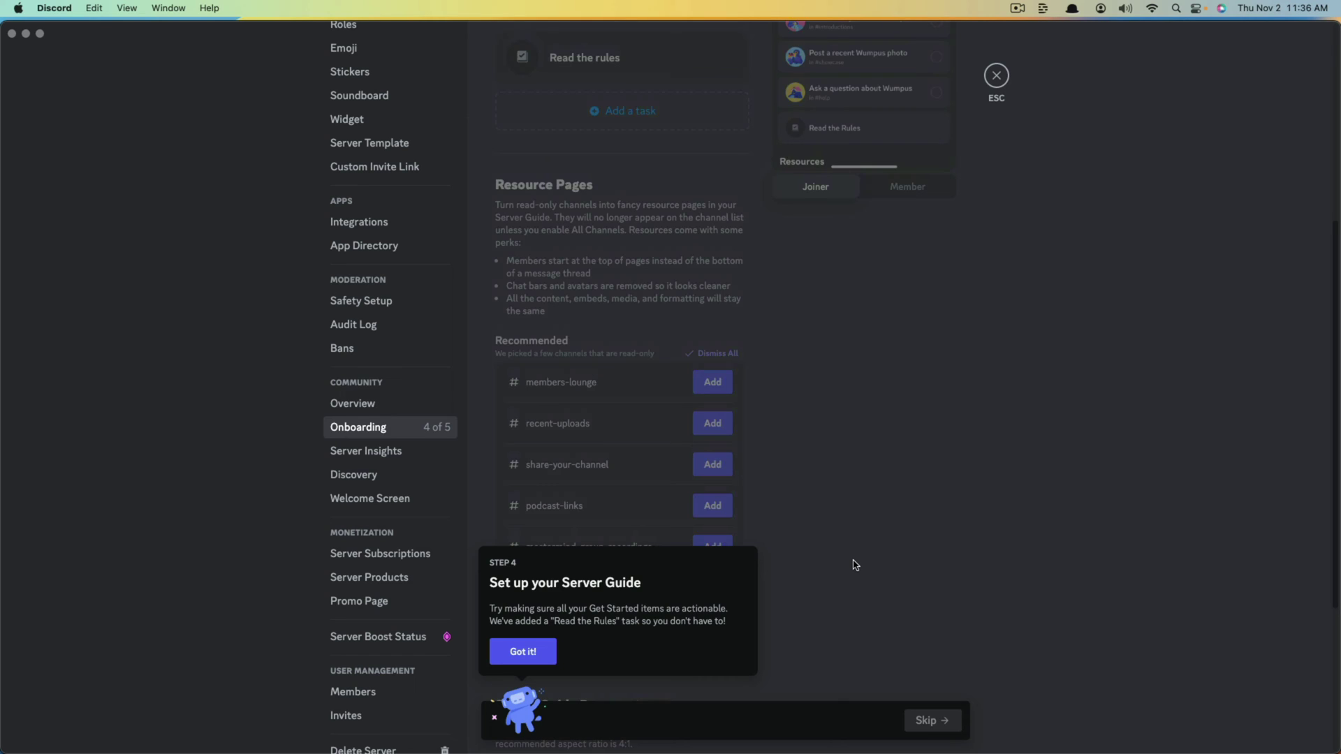
{"action": "left_click", "coordinate": [532, 656]}
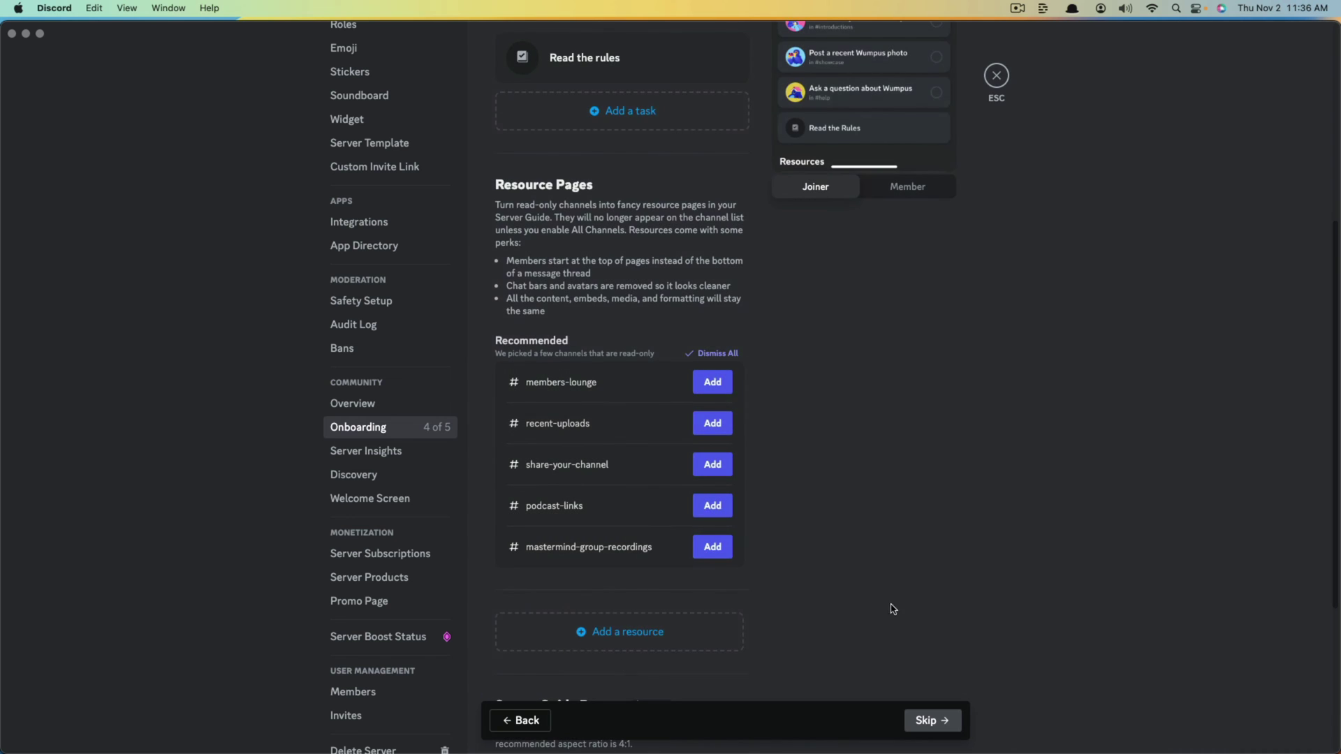
{"action": "scroll", "coordinate": [881, 498], "scroll_direction": "up", "scroll_amount": 5}
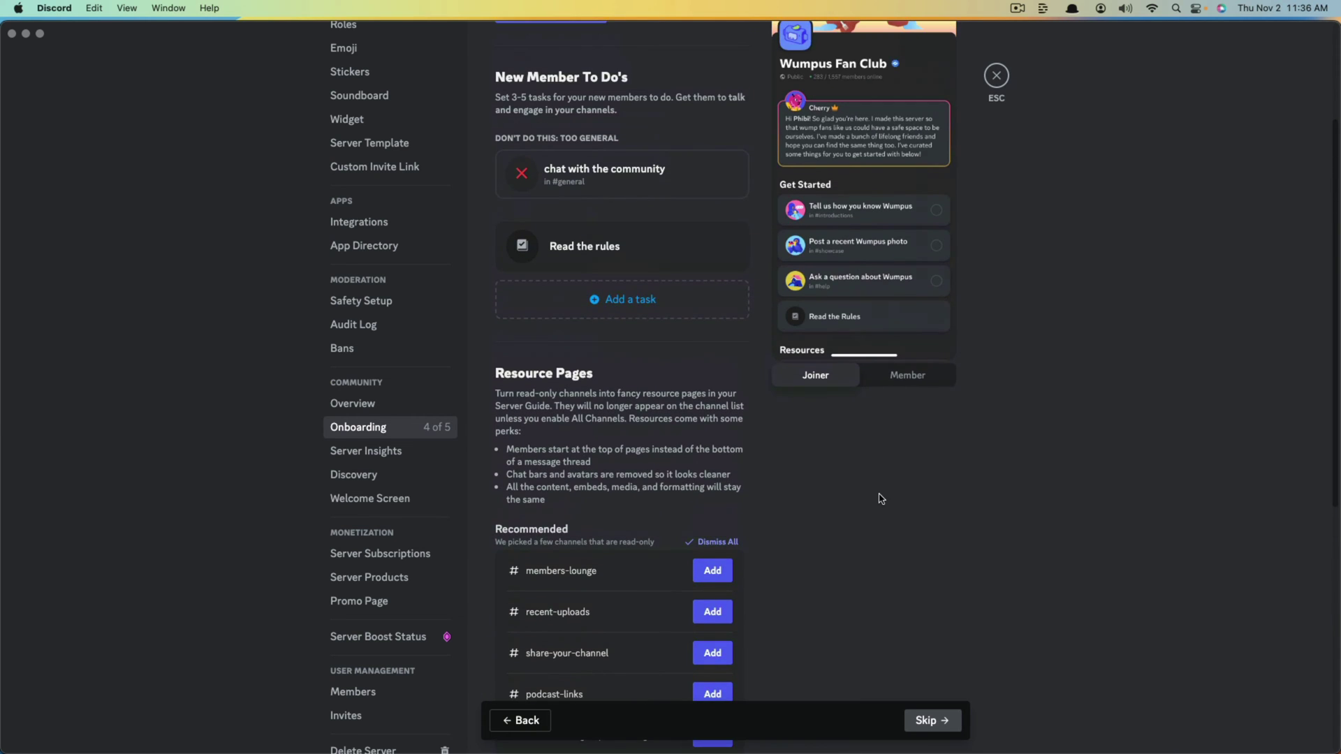
{"action": "scroll", "coordinate": [881, 498], "scroll_direction": "up", "scroll_amount": 3}
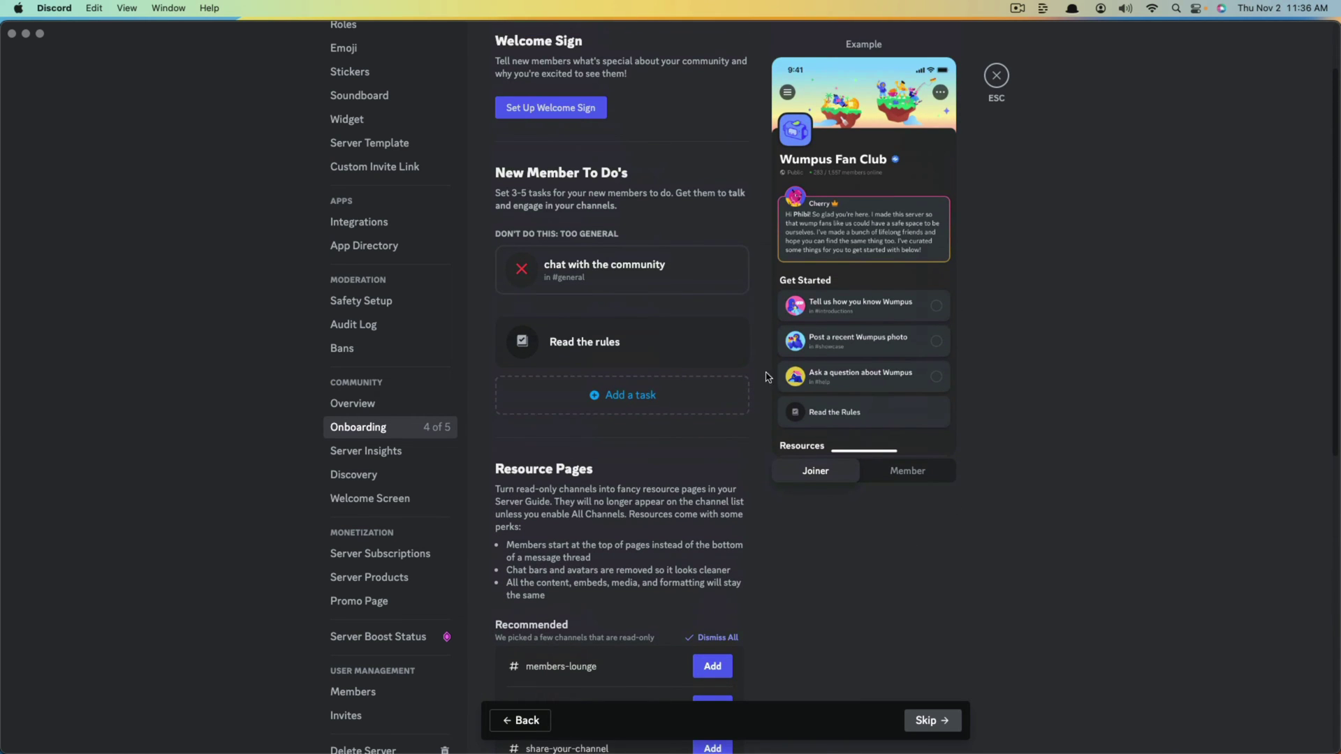
{"action": "scroll", "coordinate": [859, 203], "scroll_direction": "up", "scroll_amount": 2}
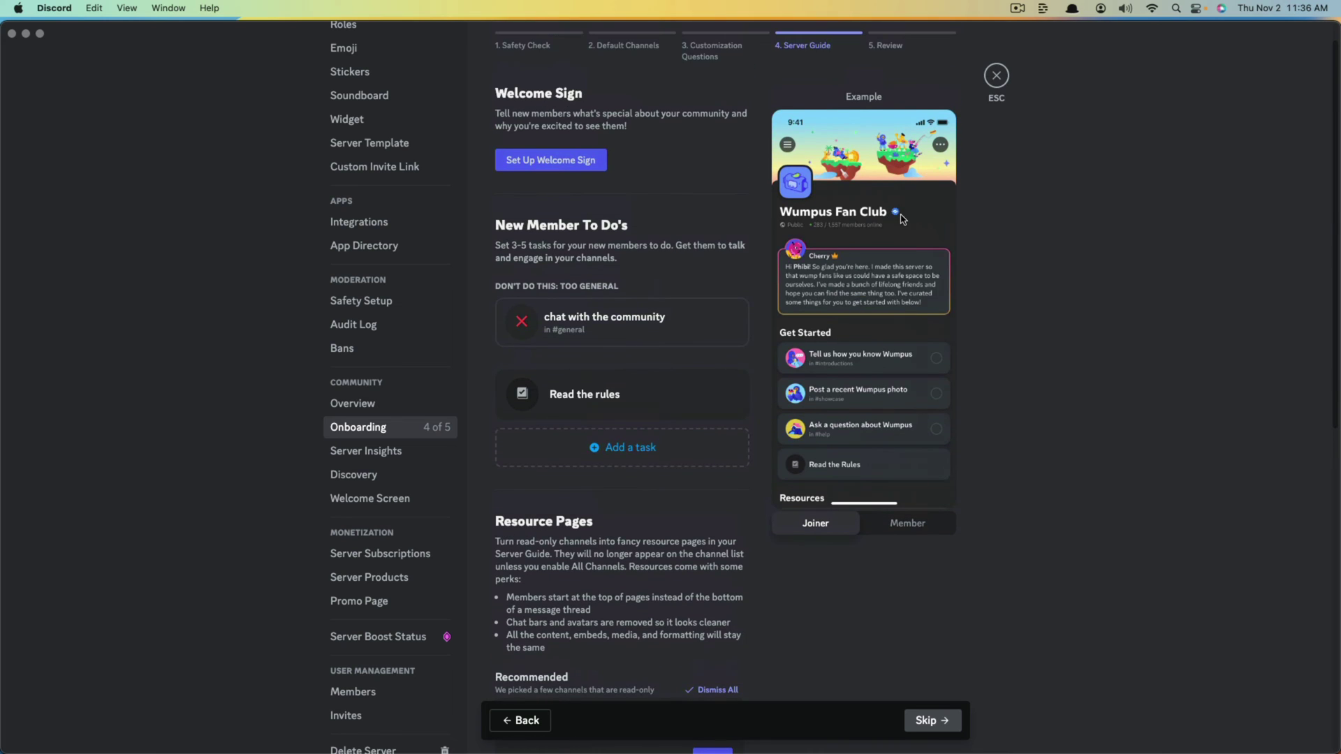
{"action": "scroll", "coordinate": [740, 346], "scroll_direction": "up", "scroll_amount": 1}
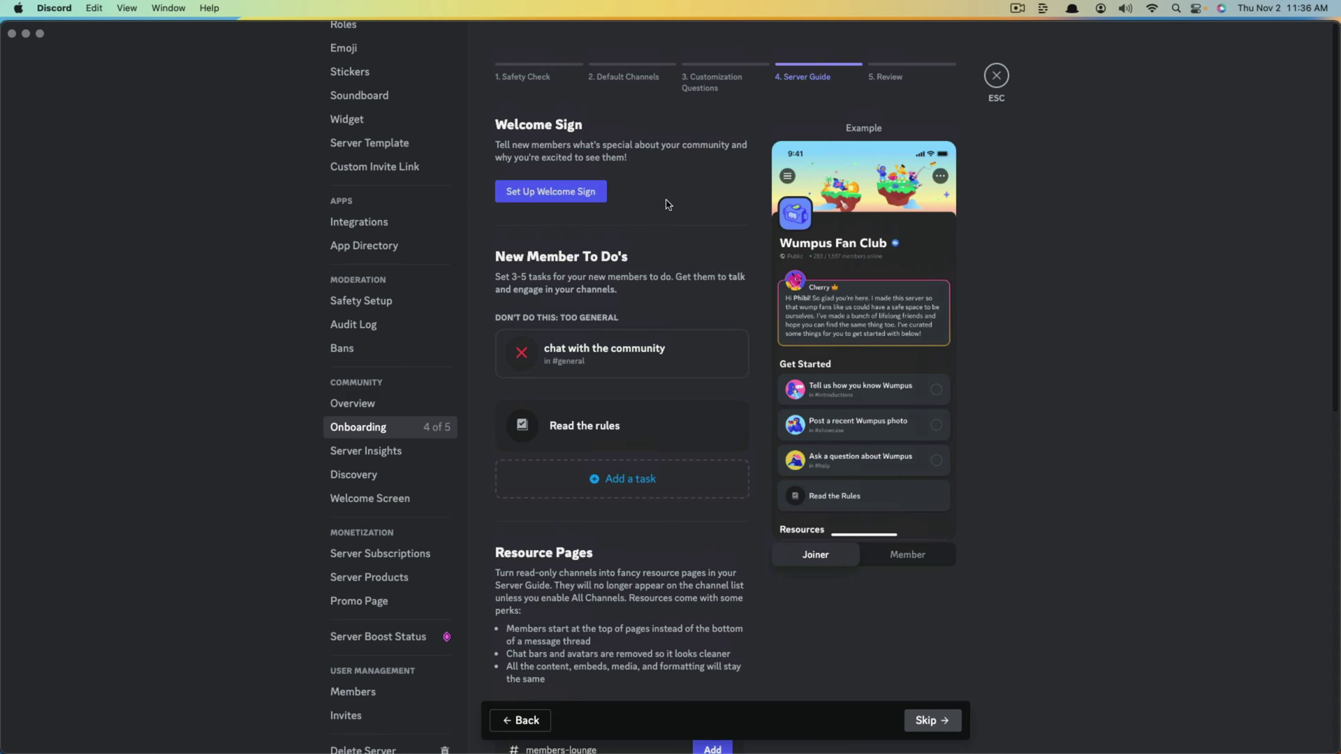
Save a welcome sign authored by the server admin thanking new members for joining YouTube Creators Hub
{"action": "left_click", "coordinate": [563, 192]}
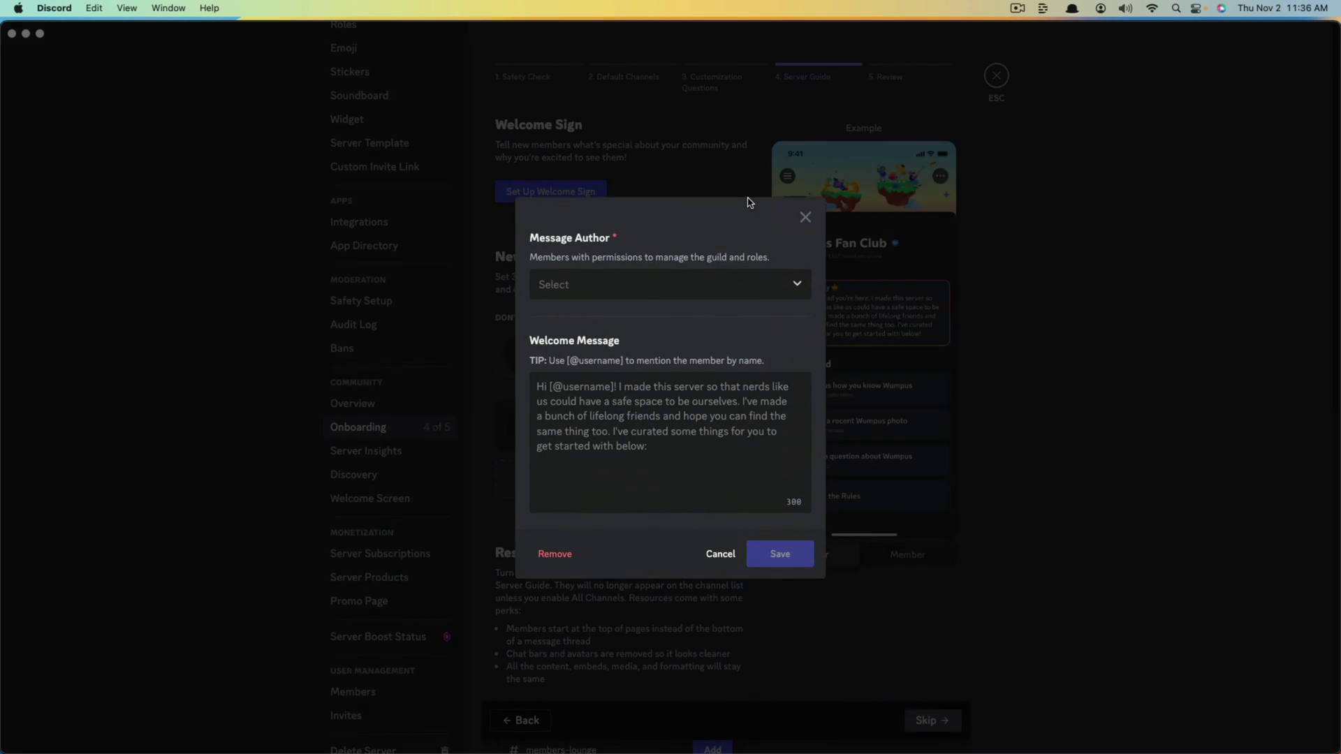
{"action": "left_click", "coordinate": [595, 281]}
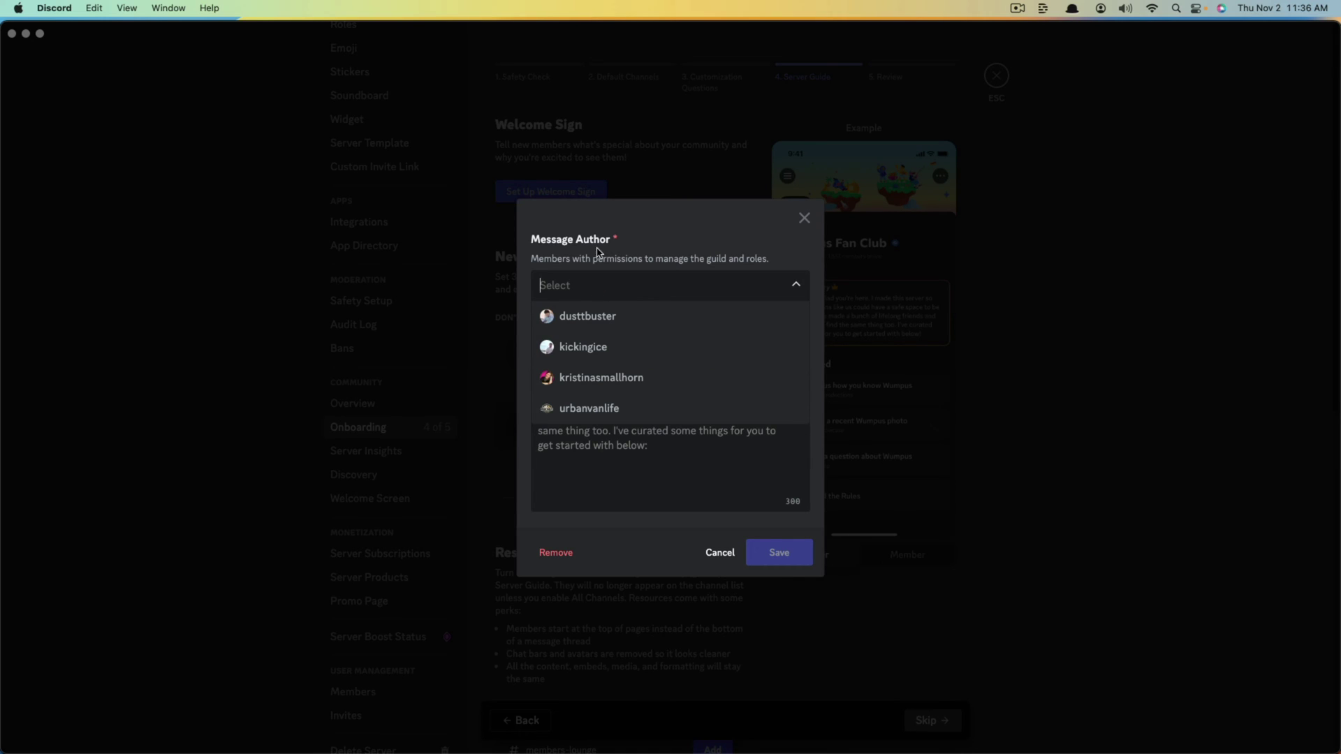
{"action": "left_click", "coordinate": [589, 318]}
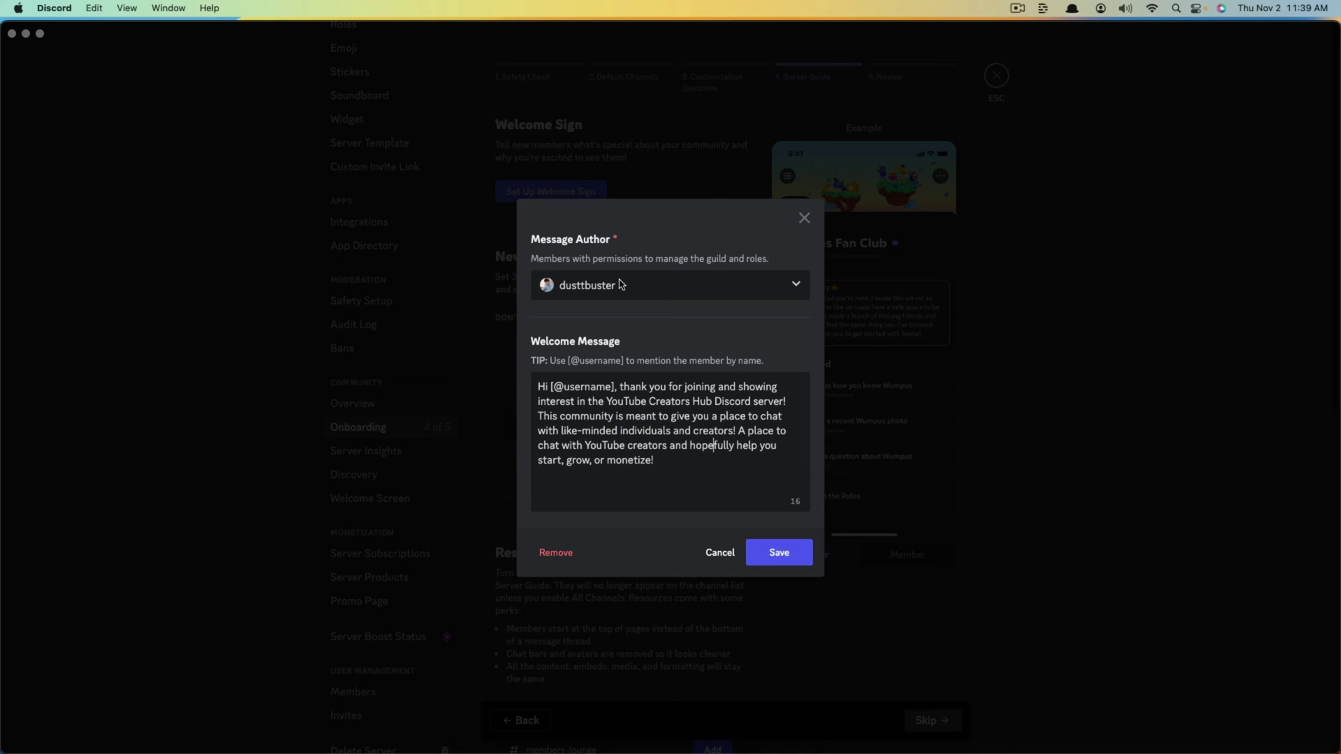
{"action": "left_click", "coordinate": [782, 558]}
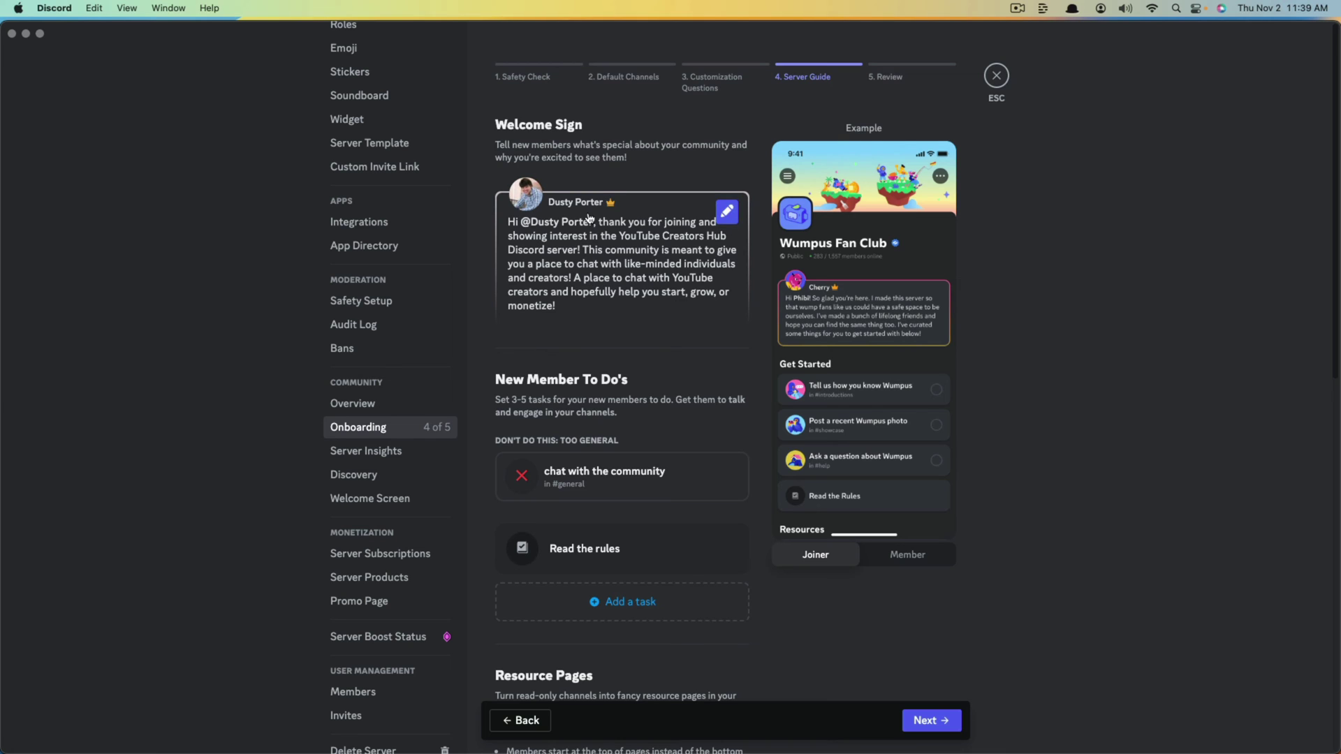
{"action": "scroll", "coordinate": [674, 374], "scroll_direction": "down", "scroll_amount": 2}
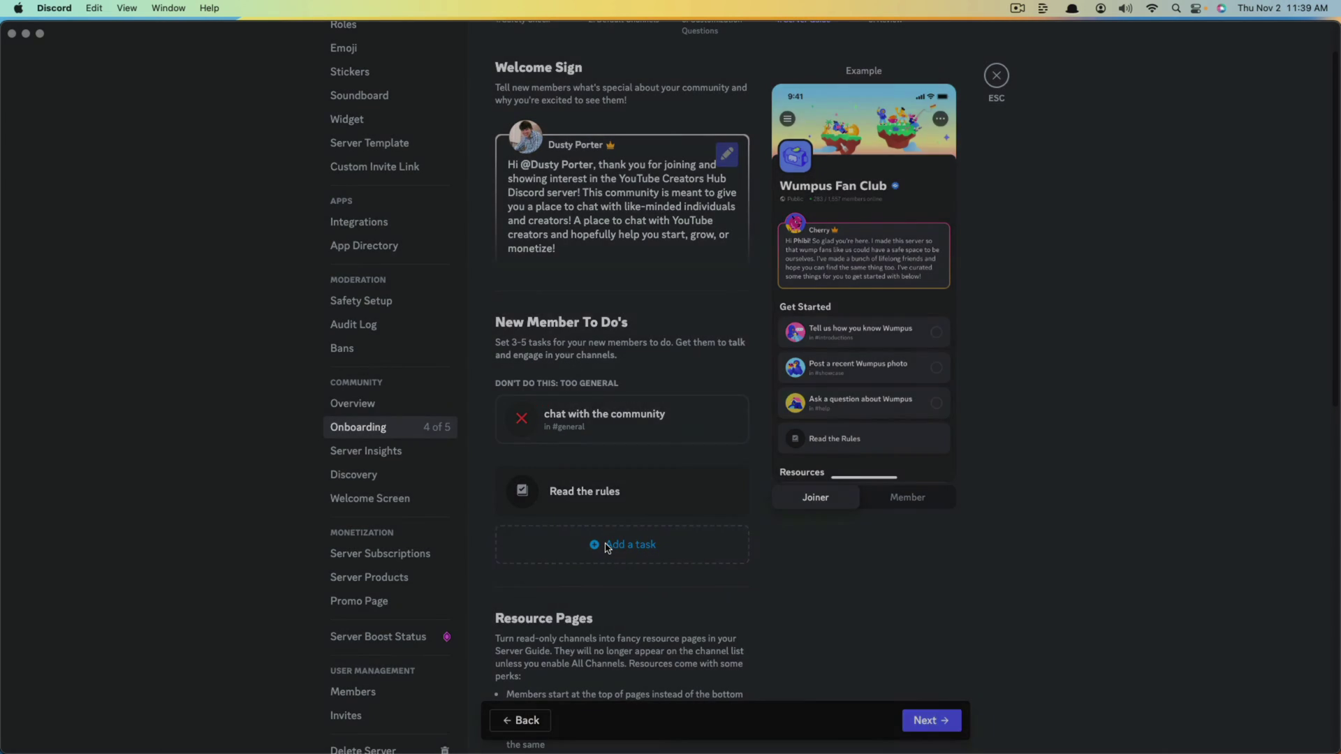
Add the to-do 'Add links and information about your YouTube channel' in #share-your-channel with a Share.jpg icon
{"action": "left_click", "coordinate": [607, 546]}
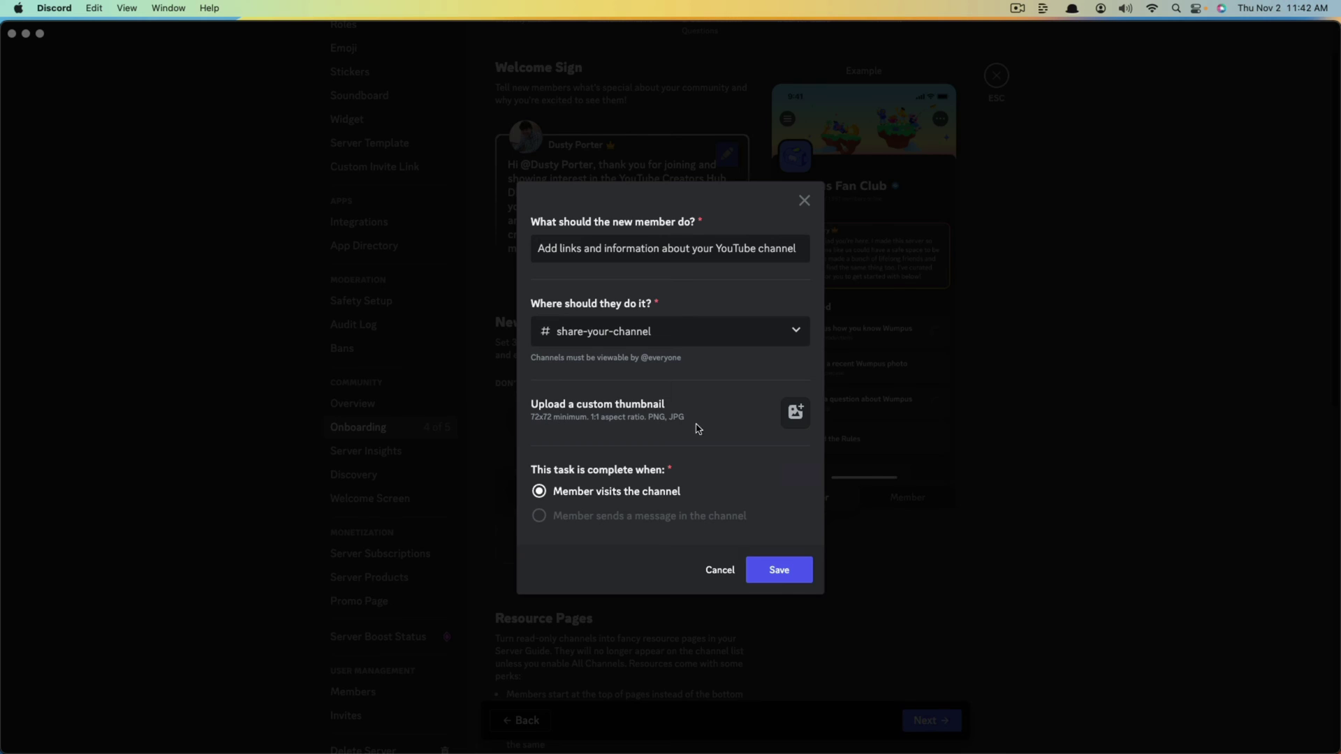
{"action": "left_click", "coordinate": [795, 412]}
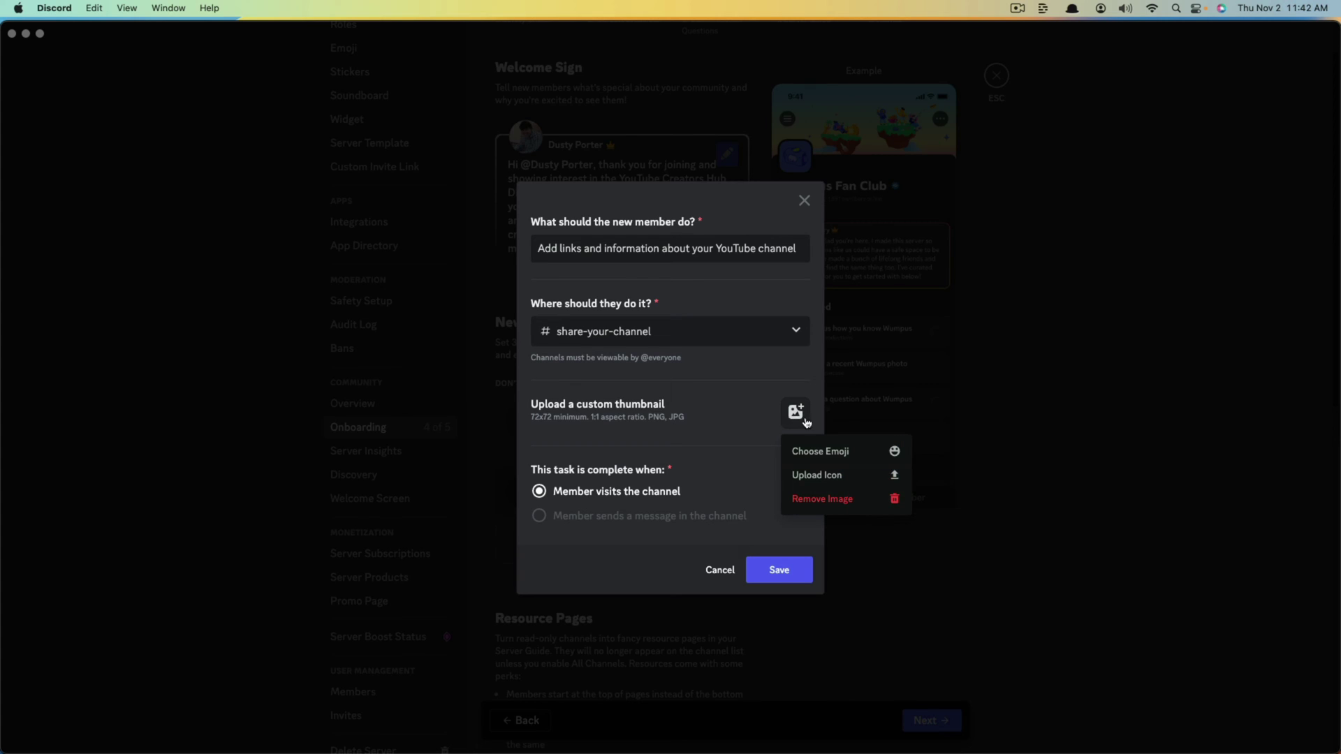
{"action": "left_click", "coordinate": [816, 476]}
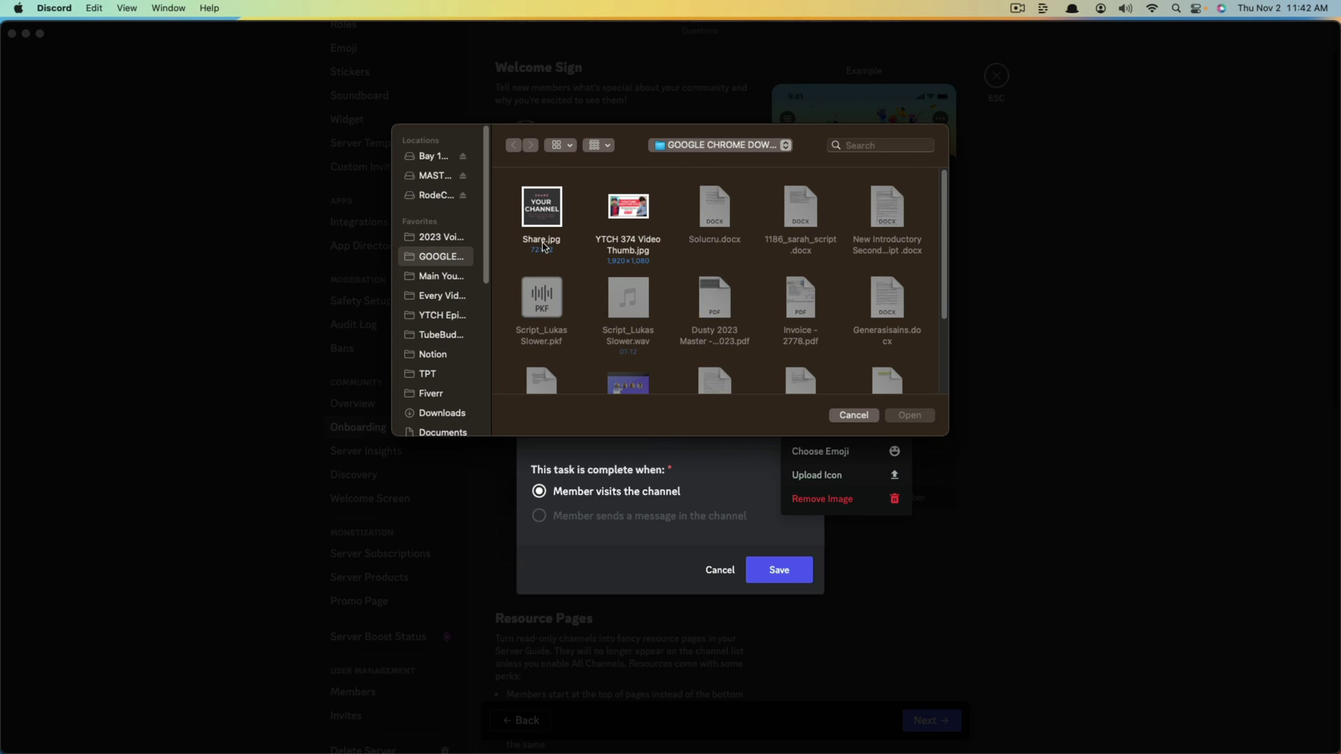
{"action": "left_click", "coordinate": [543, 246]}
{"action": "left_click", "coordinate": [920, 419]}
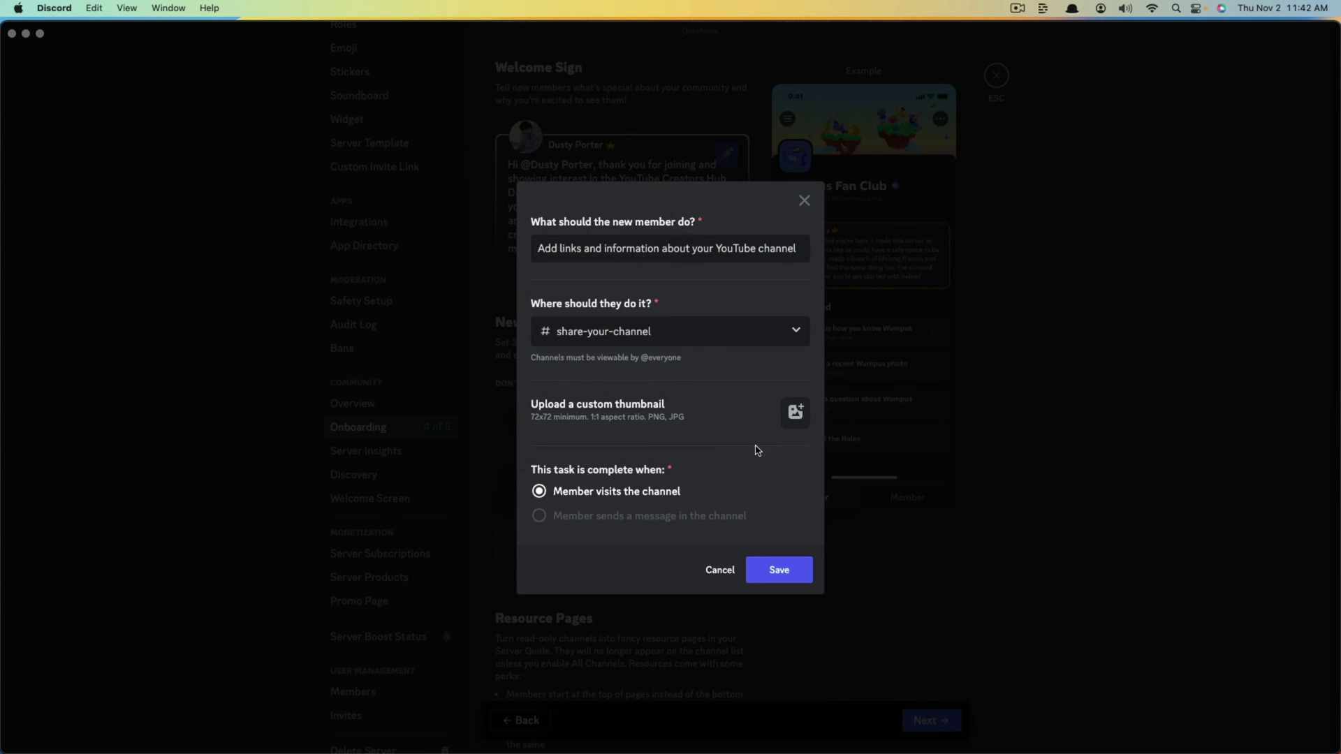
{"action": "left_click", "coordinate": [779, 571]}
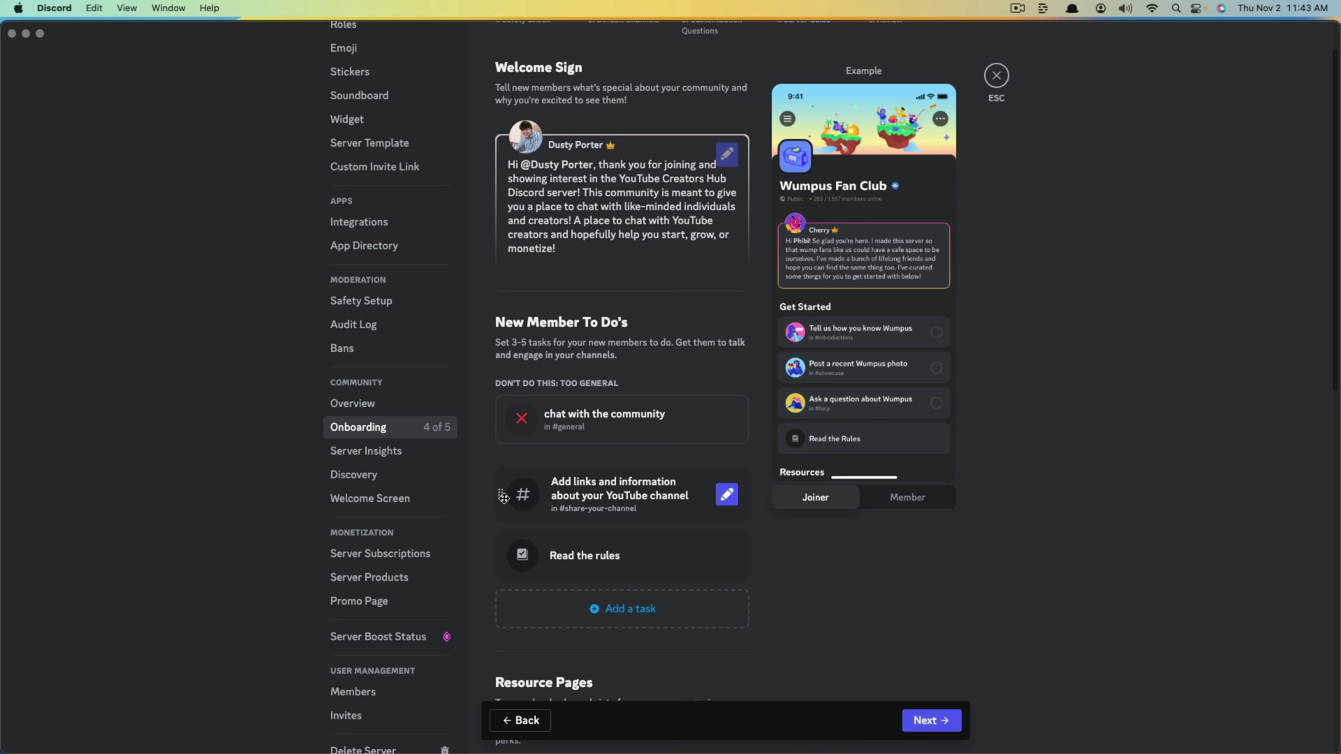
Try reordering the new task, then reopen it and close the editor unchanged
{"action": "mouse_move", "coordinate": [502, 502]}
{"action": "left_mouse_down"}
{"action": "mouse_move", "coordinate": [495, 606]}
{"action": "mouse_move", "coordinate": [499, 492]}
{"action": "left_mouse_up"}
{"action": "left_click", "coordinate": [727, 495]}
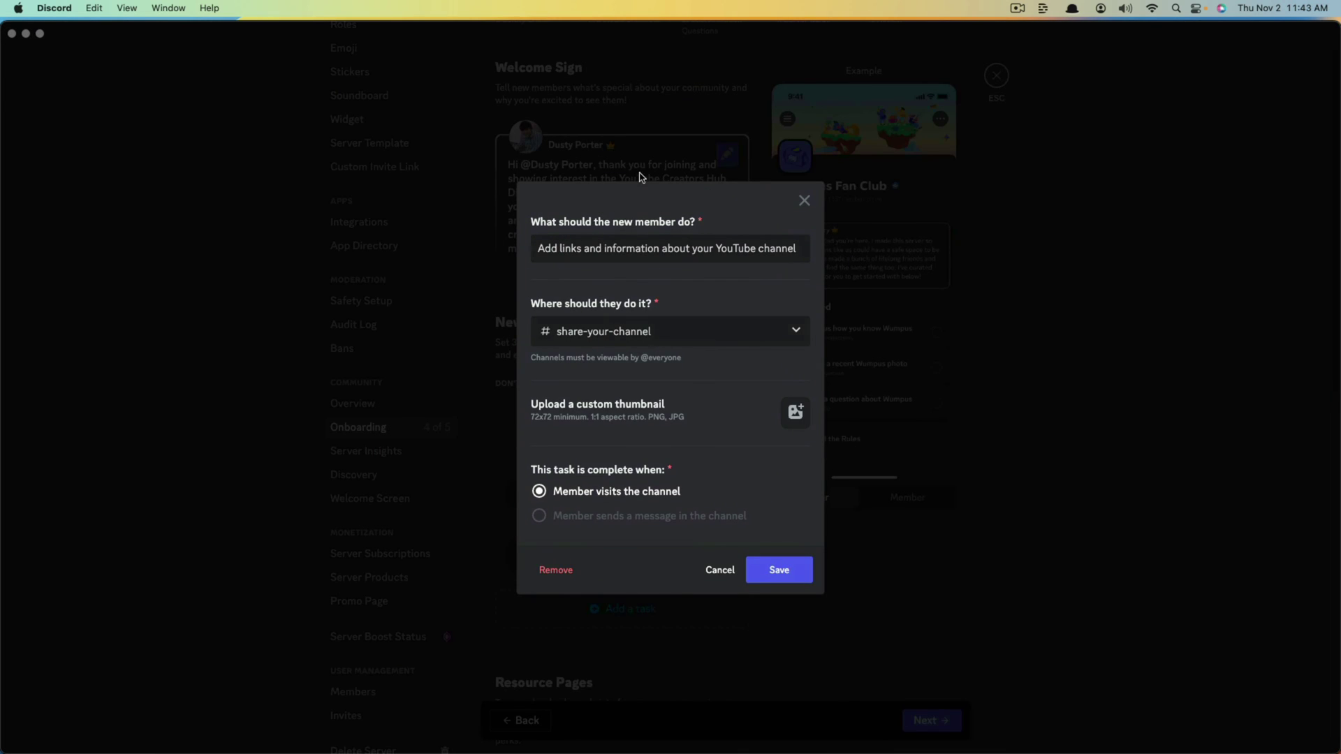
{"action": "left_click", "coordinate": [718, 567]}
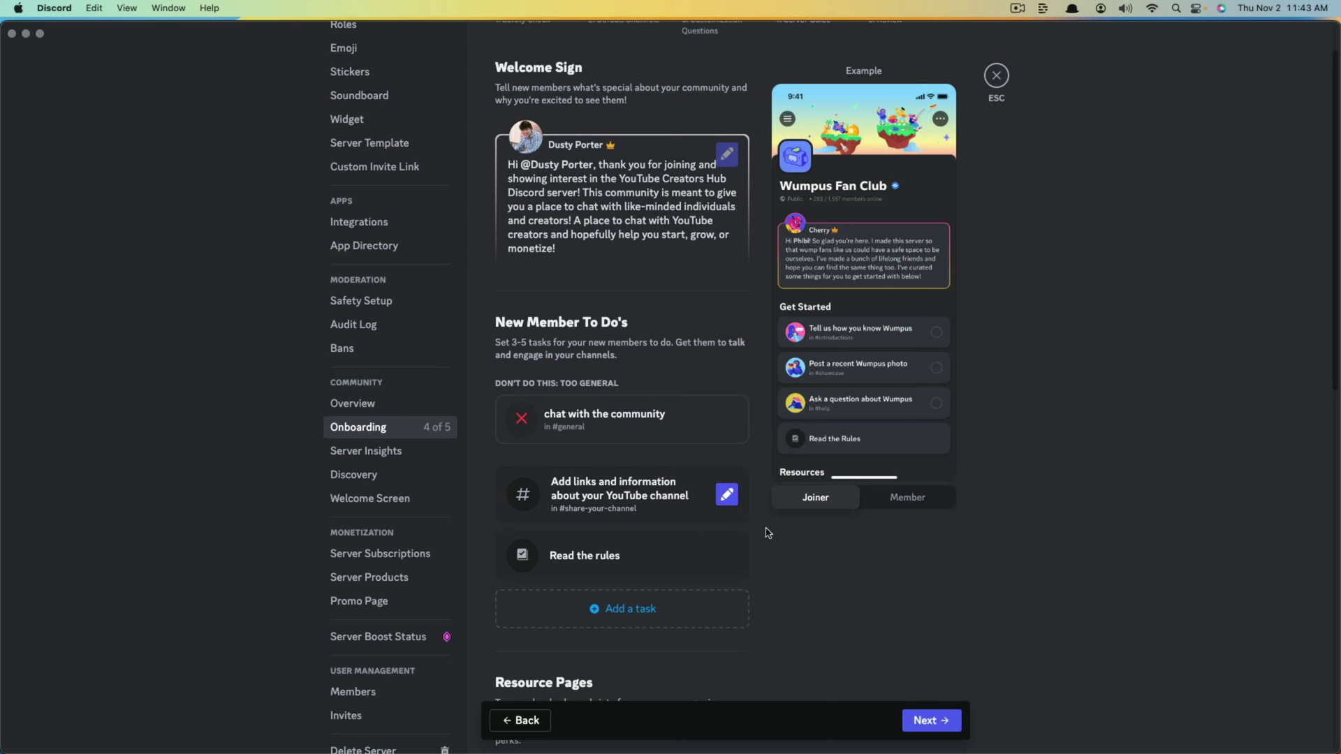
{"action": "scroll", "coordinate": [769, 533], "scroll_direction": "up", "scroll_amount": 1}
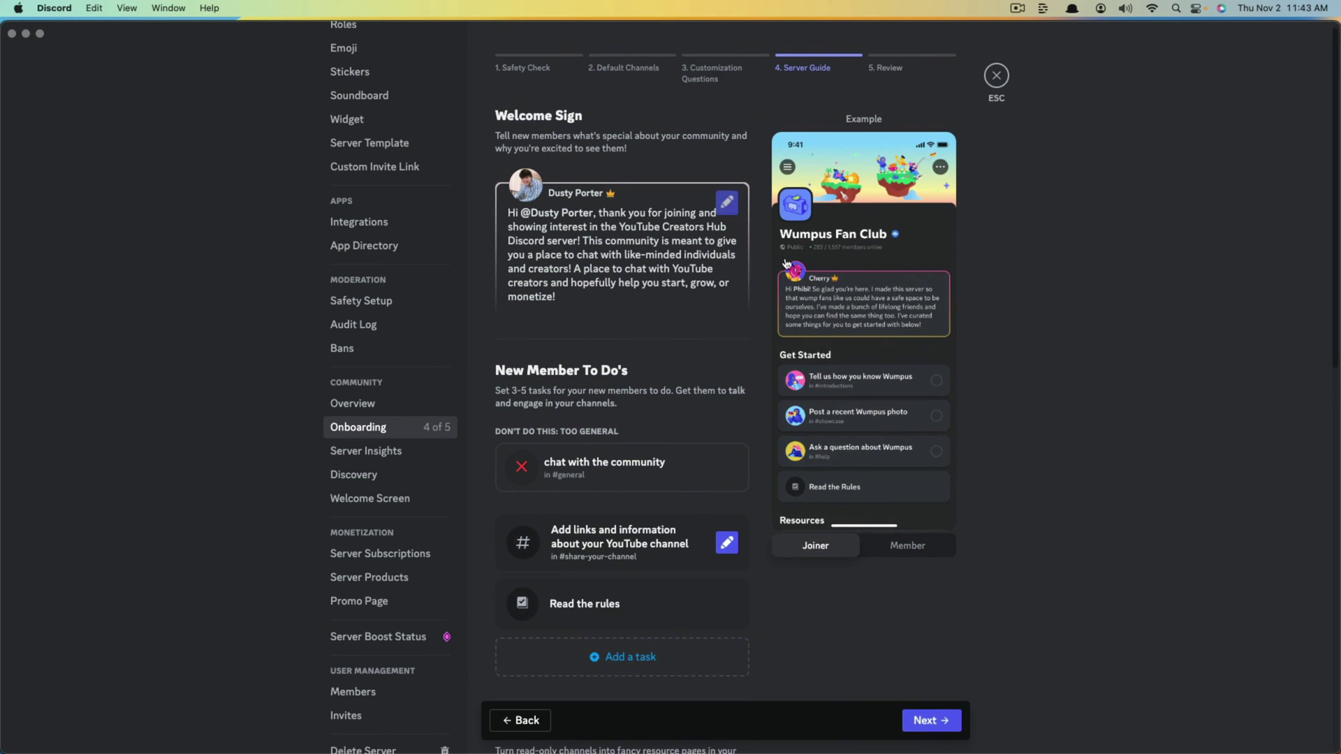
{"action": "scroll", "coordinate": [832, 442], "scroll_direction": "down", "scroll_amount": 5}
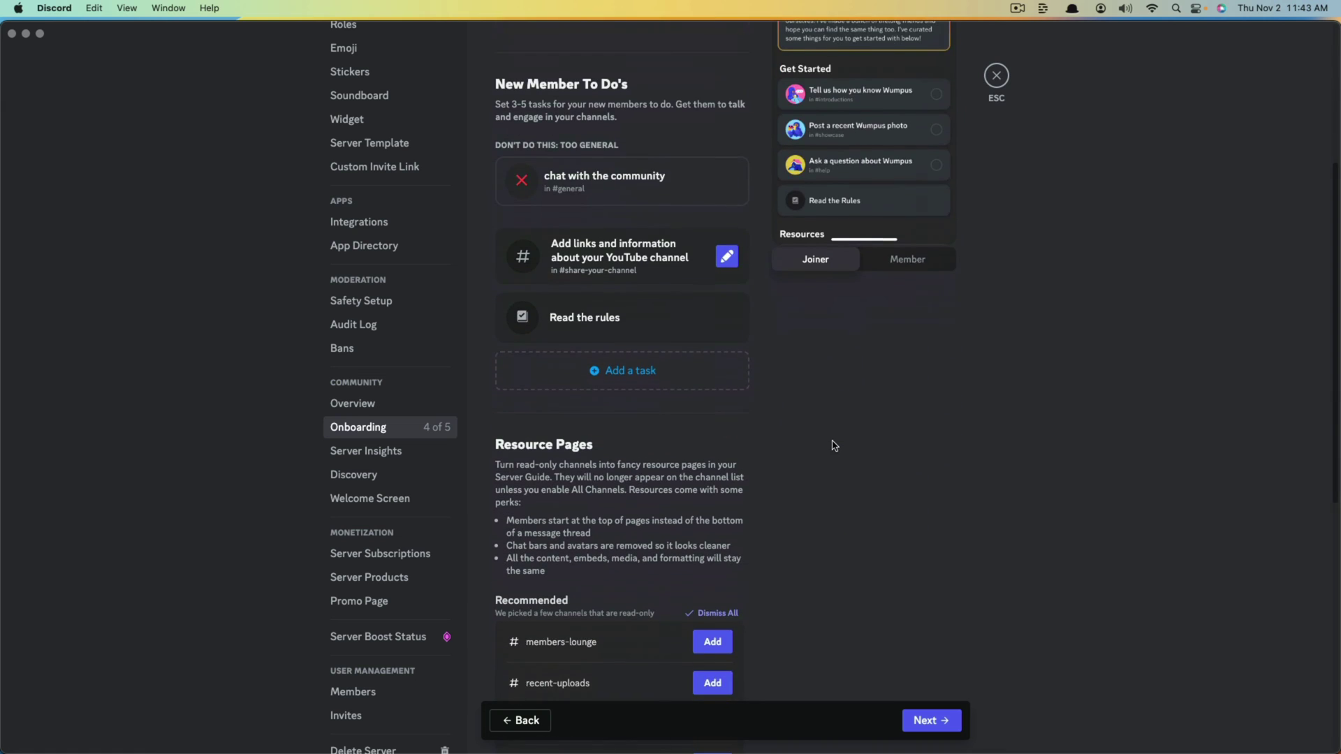
{"action": "scroll", "coordinate": [621, 334], "scroll_direction": "down", "scroll_amount": 3}
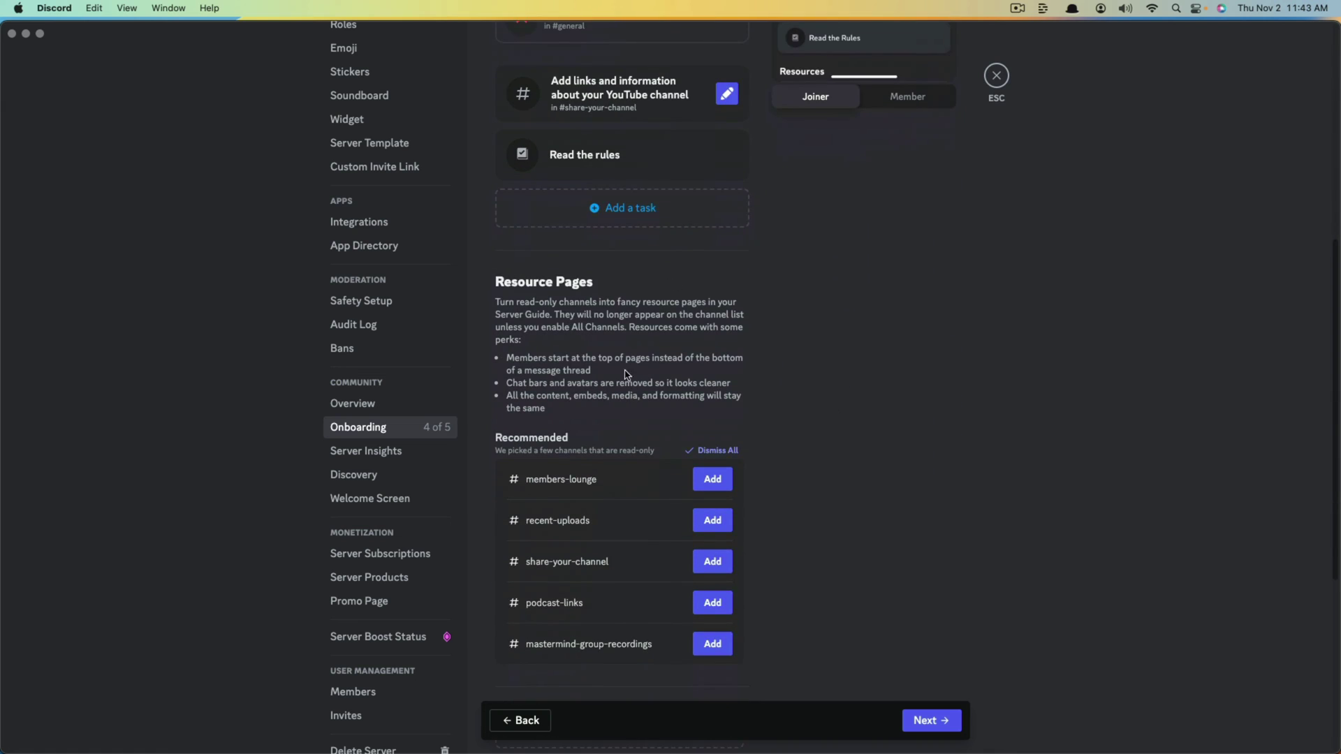
{"action": "scroll", "coordinate": [577, 359], "scroll_direction": "down", "scroll_amount": 1}
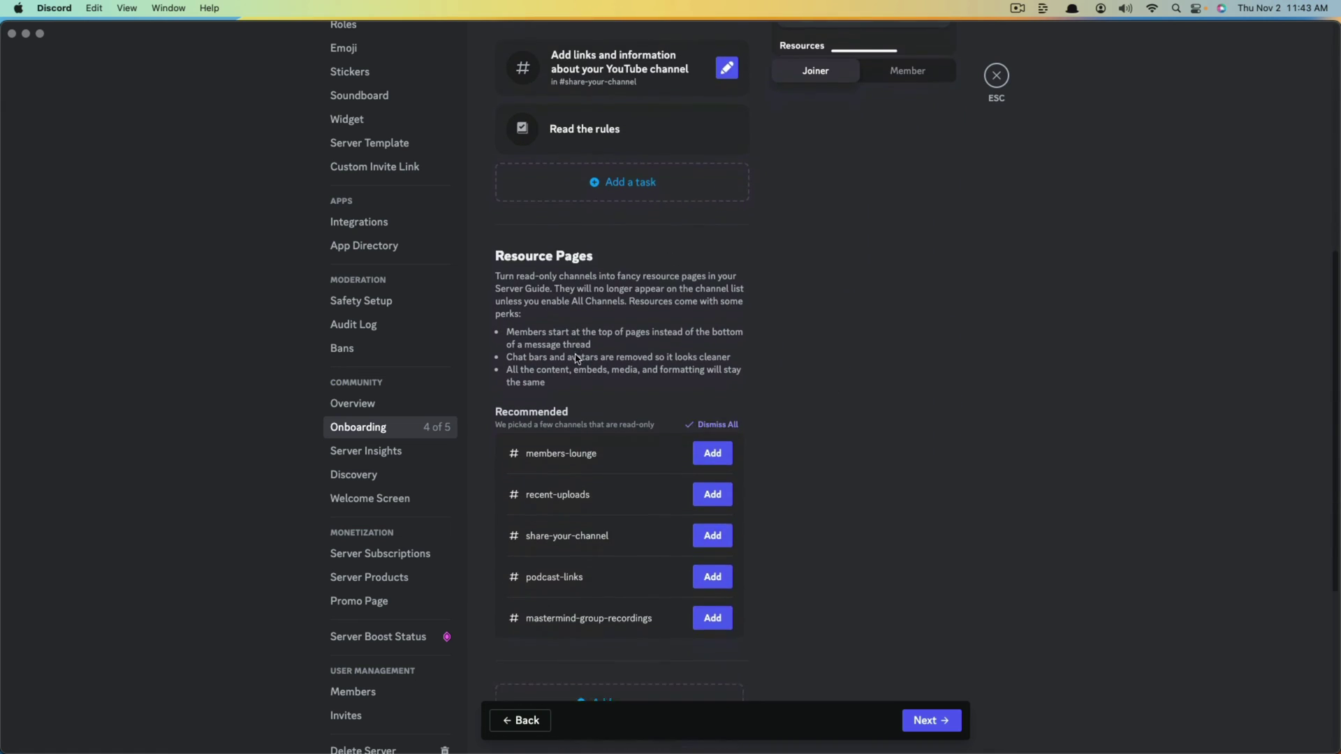
{"action": "scroll", "coordinate": [600, 535], "scroll_direction": "down", "scroll_amount": 2}
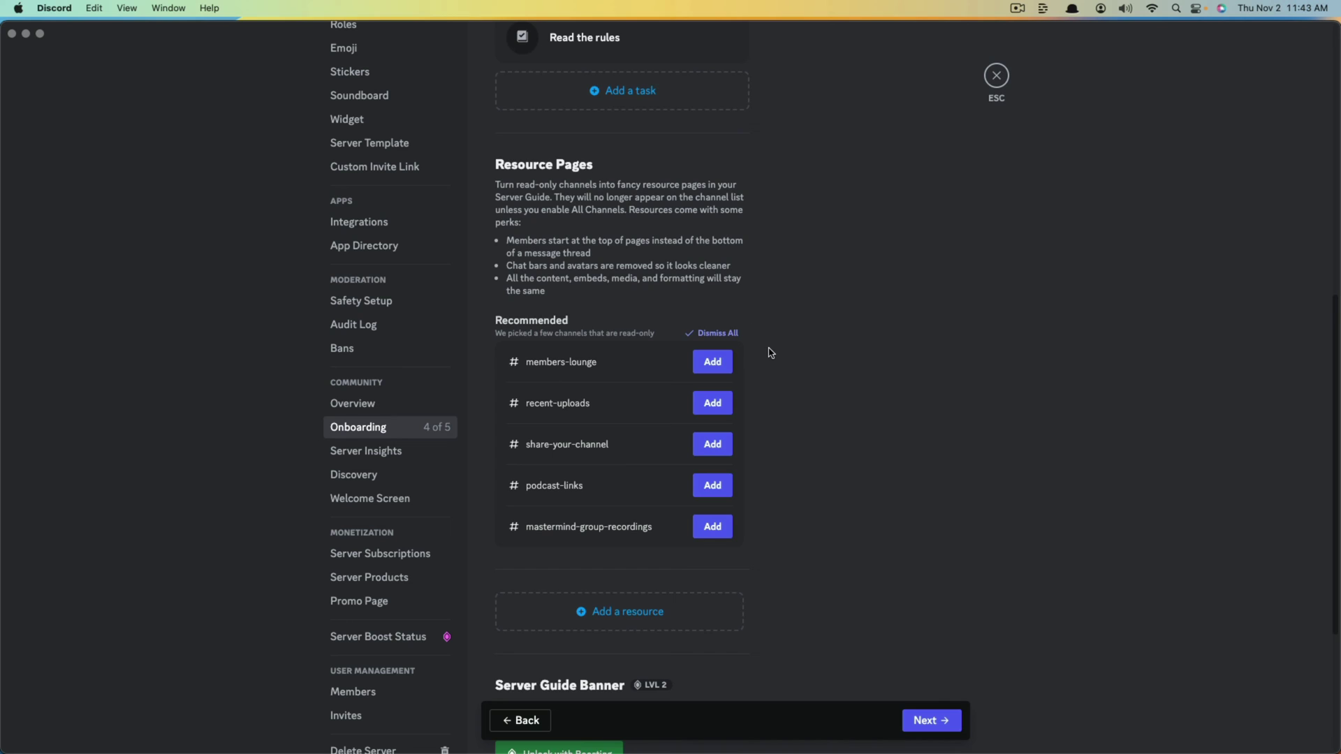
{"action": "scroll", "coordinate": [771, 352], "scroll_direction": "down", "scroll_amount": 2}
{"action": "scroll", "coordinate": [771, 350], "scroll_direction": "down", "scroll_amount": 1}
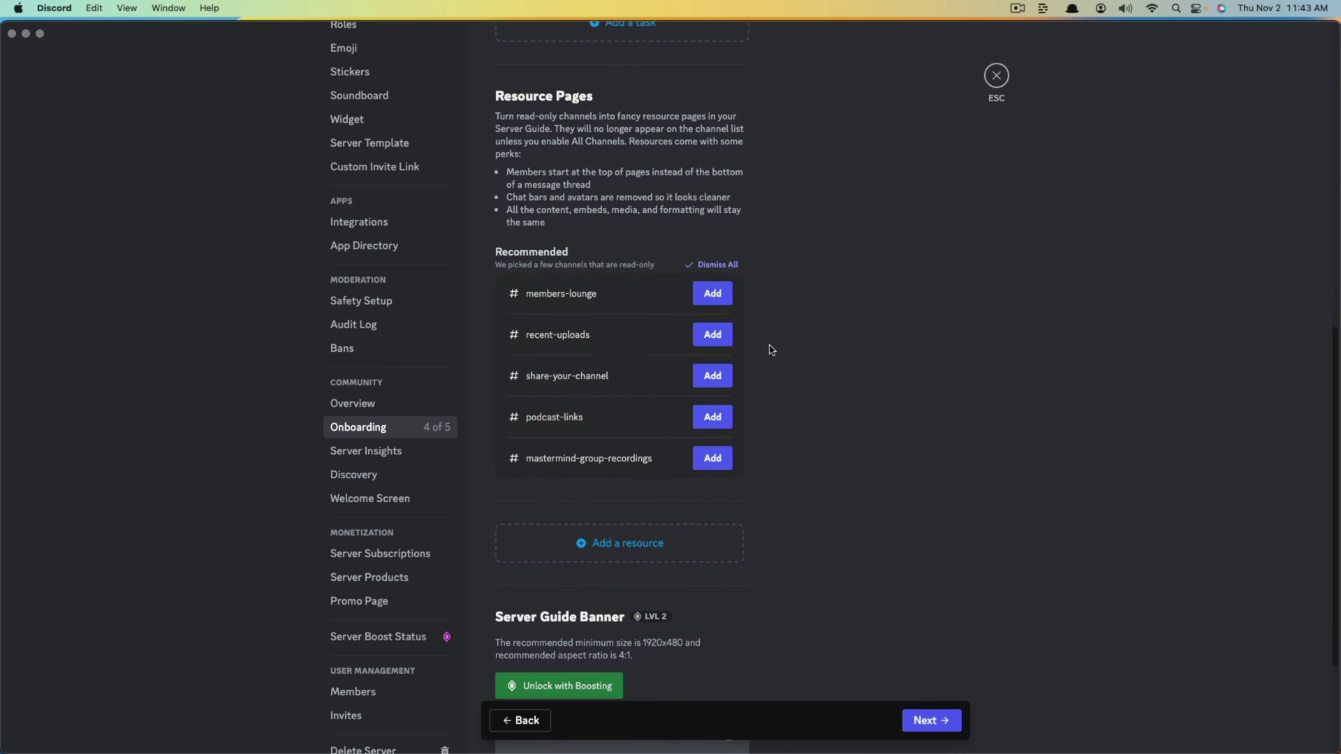
{"action": "scroll", "coordinate": [587, 384], "scroll_direction": "down", "scroll_amount": 1}
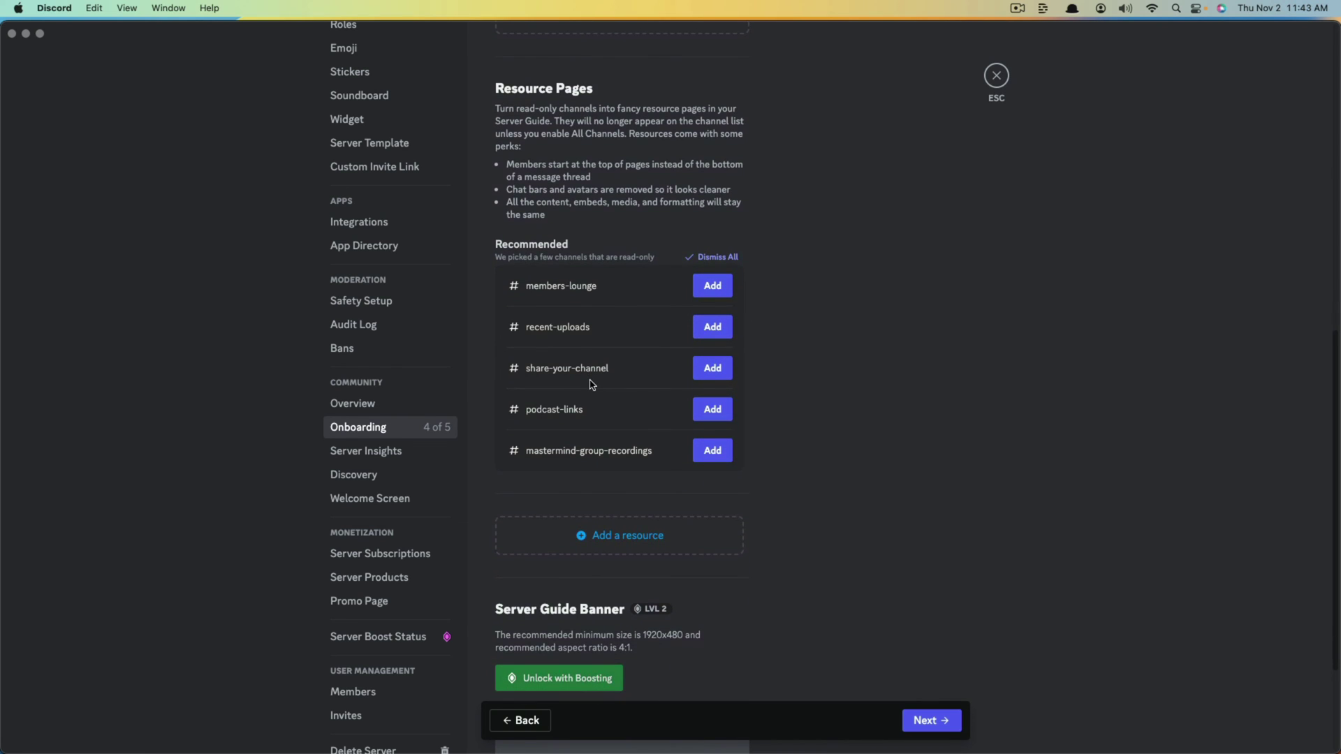
Add the rules channel as resource 'Rules', described as a list of this server's rules, without thumbnail
{"action": "left_click", "coordinate": [613, 537]}
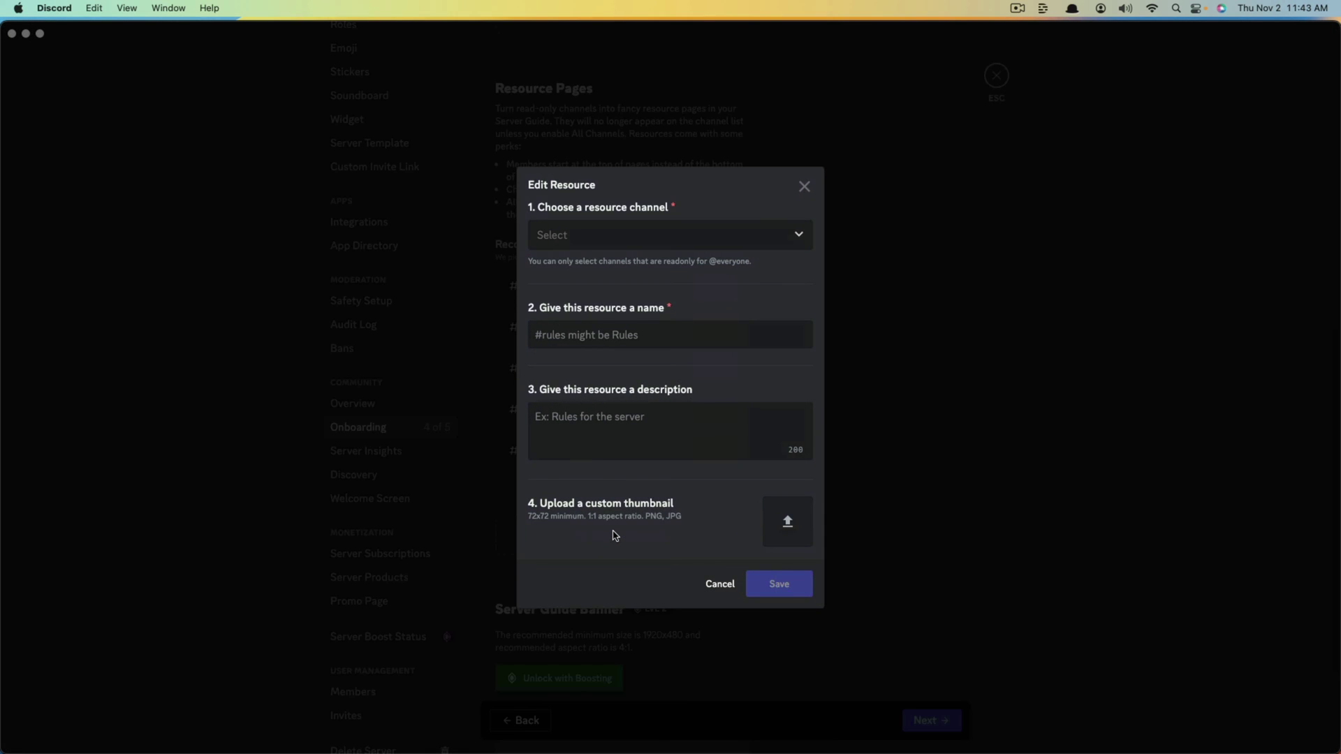
{"action": "left_click", "coordinate": [581, 239]}
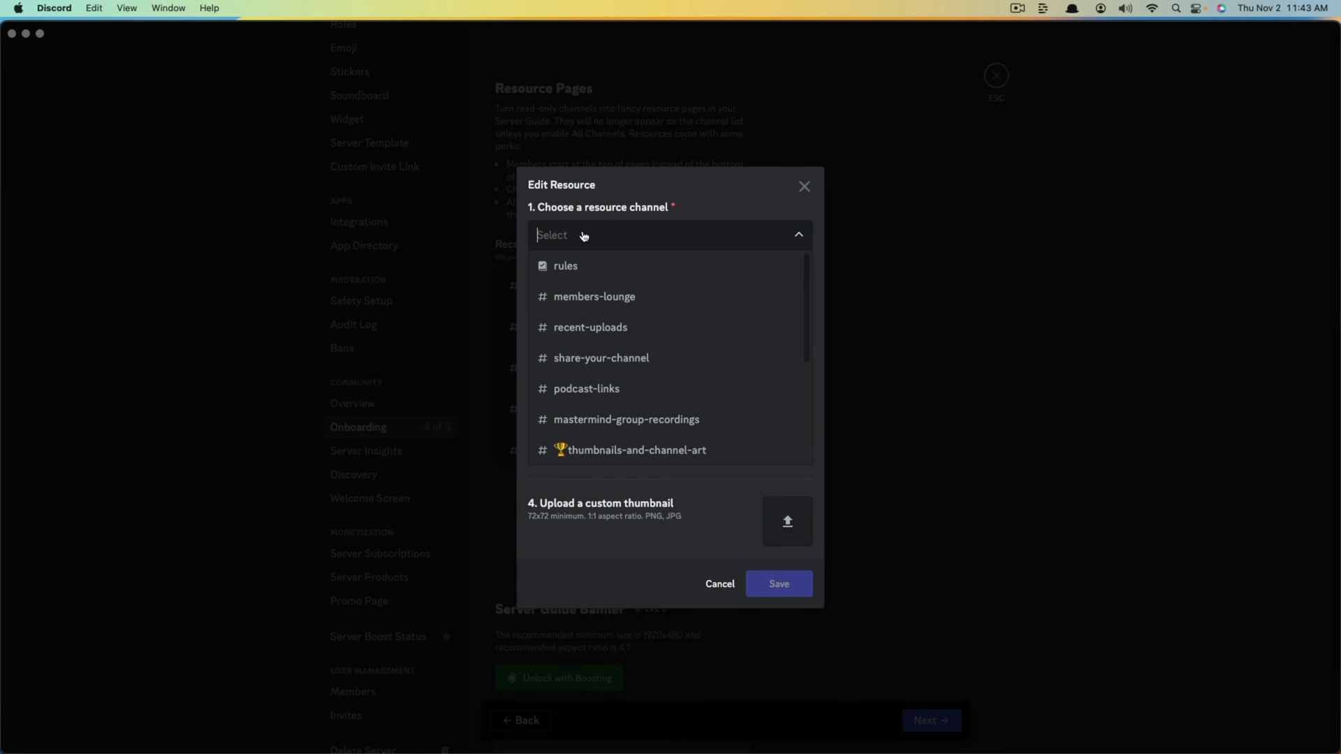
{"action": "left_click", "coordinate": [588, 274]}
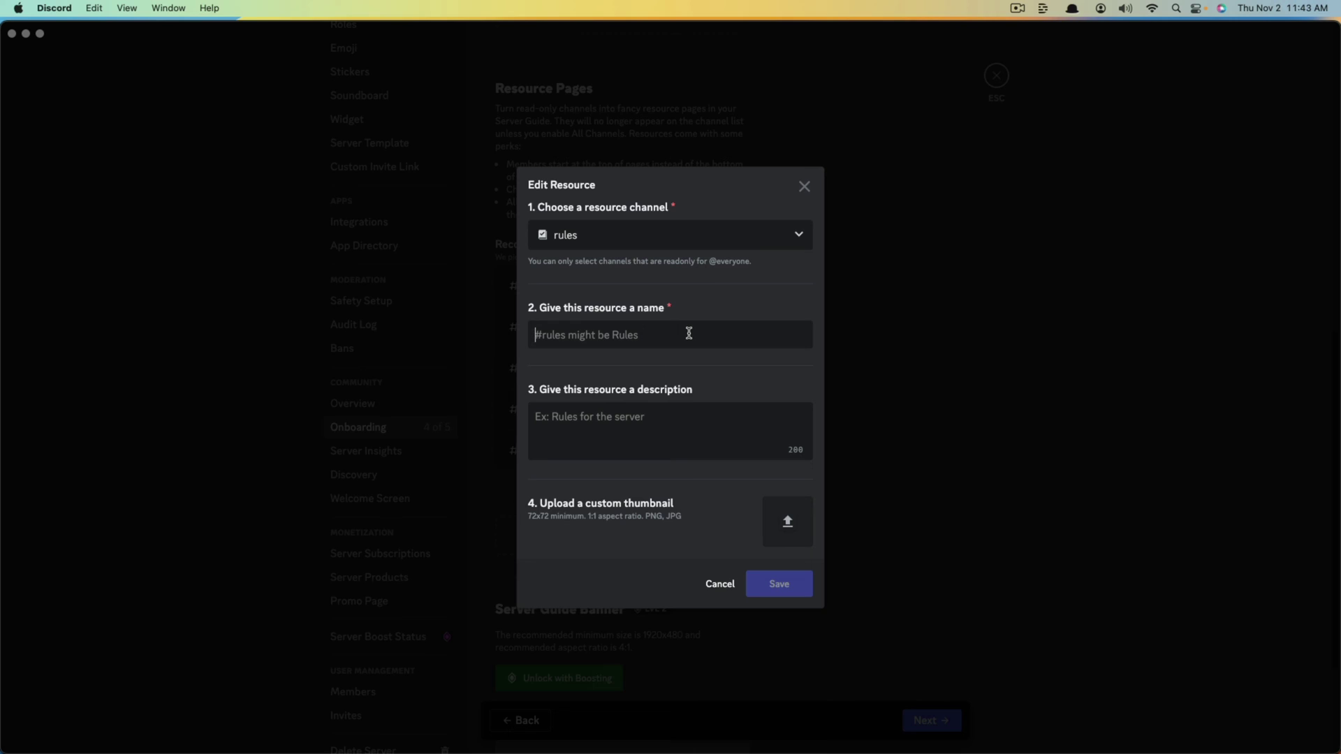
{"action": "type", "text": "Rules"}
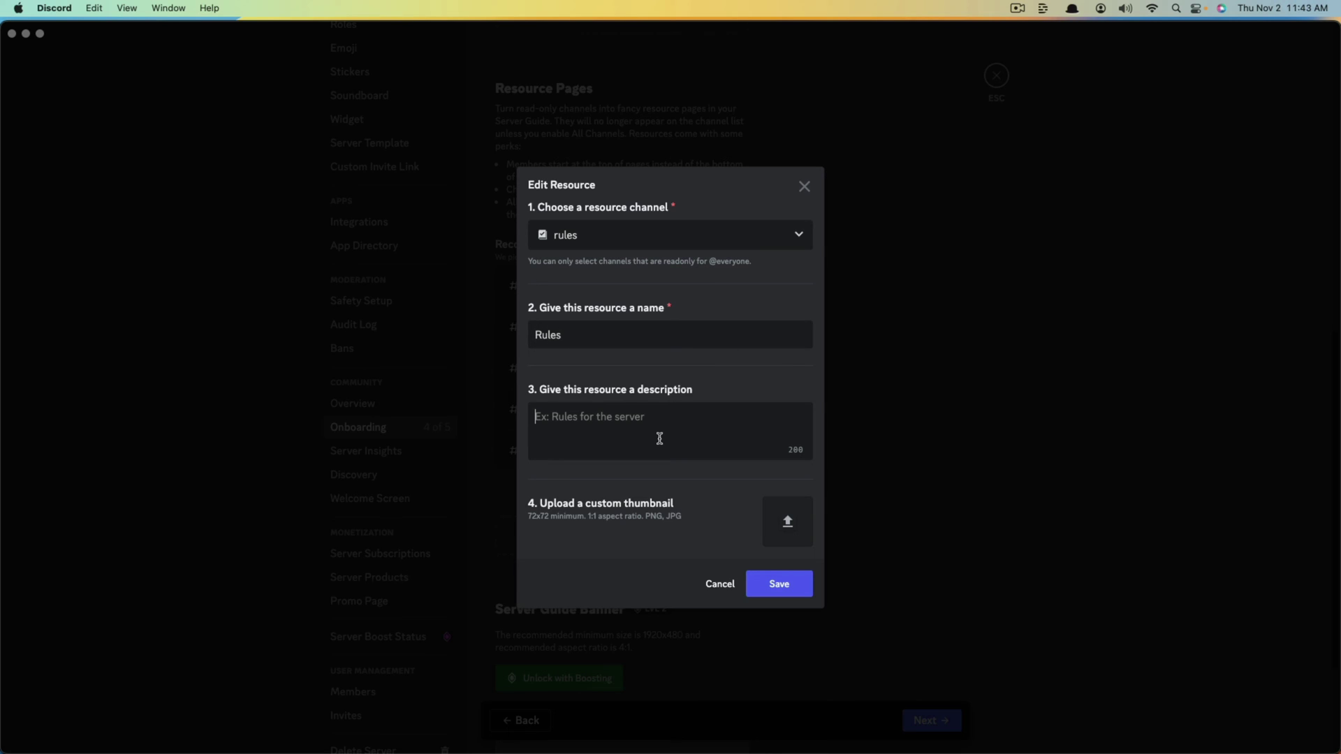
{"action": "type", "text": "These are a list of the rules for this server."}
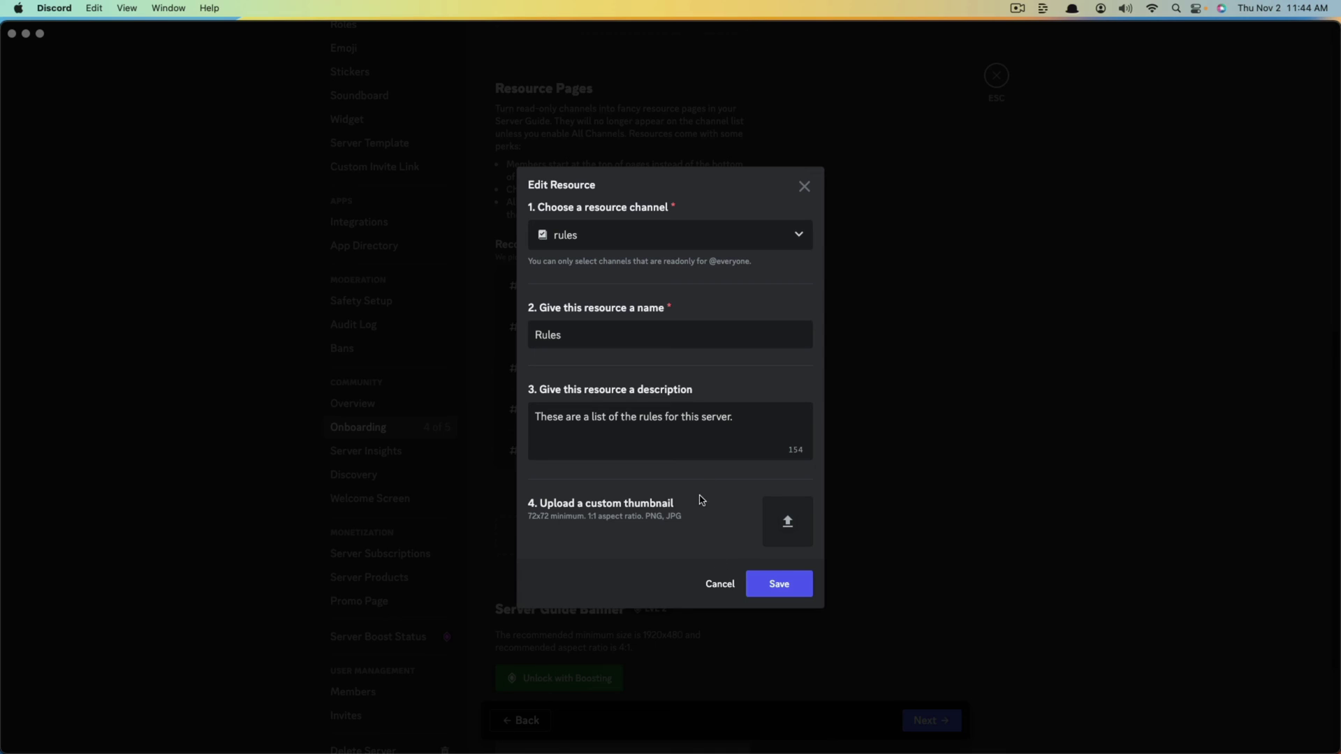
{"action": "left_click", "coordinate": [789, 524]}
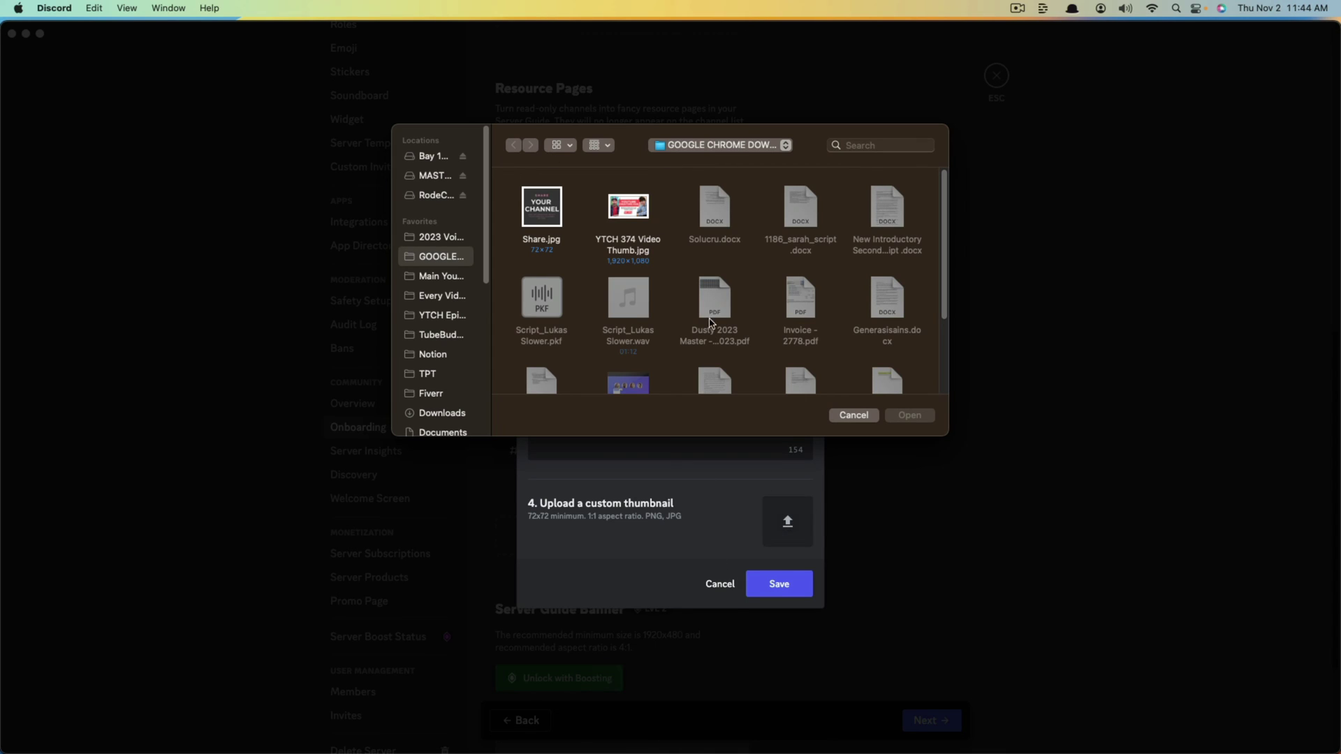
{"action": "left_click", "coordinate": [853, 418]}
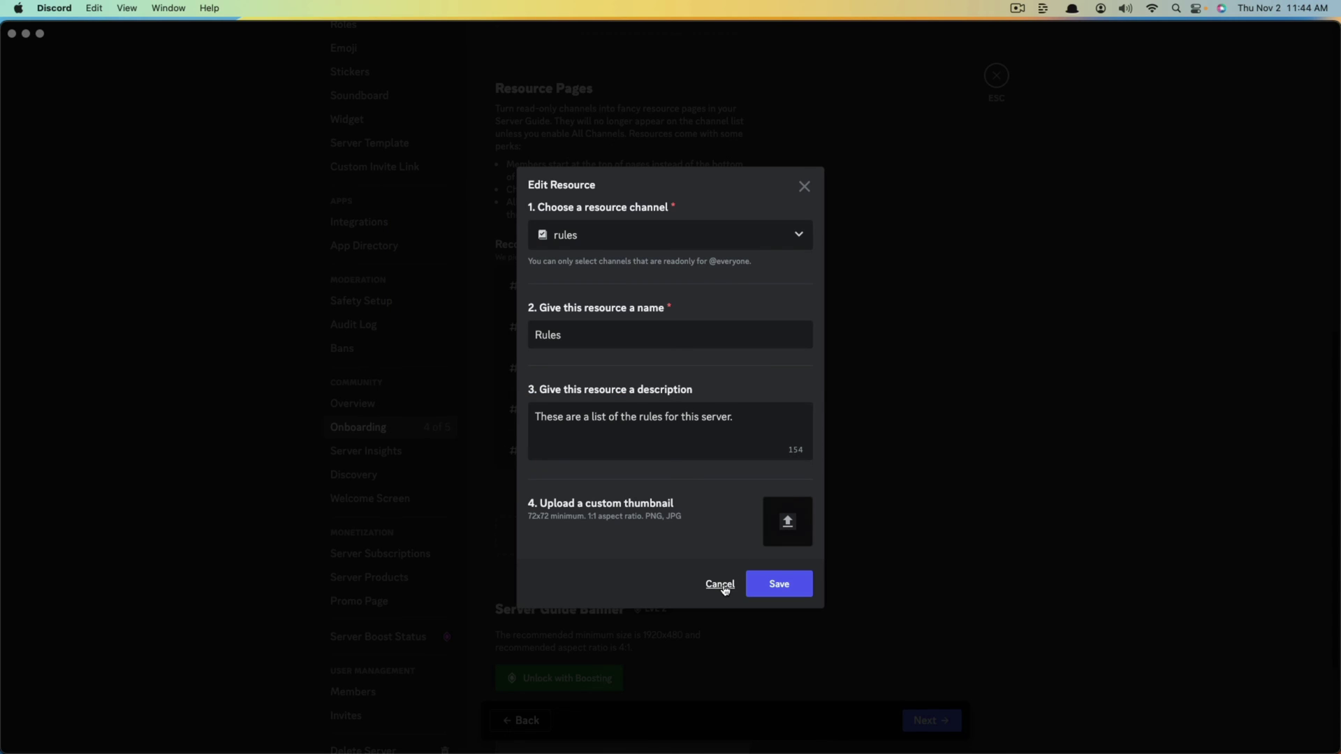
{"action": "left_click", "coordinate": [811, 583]}
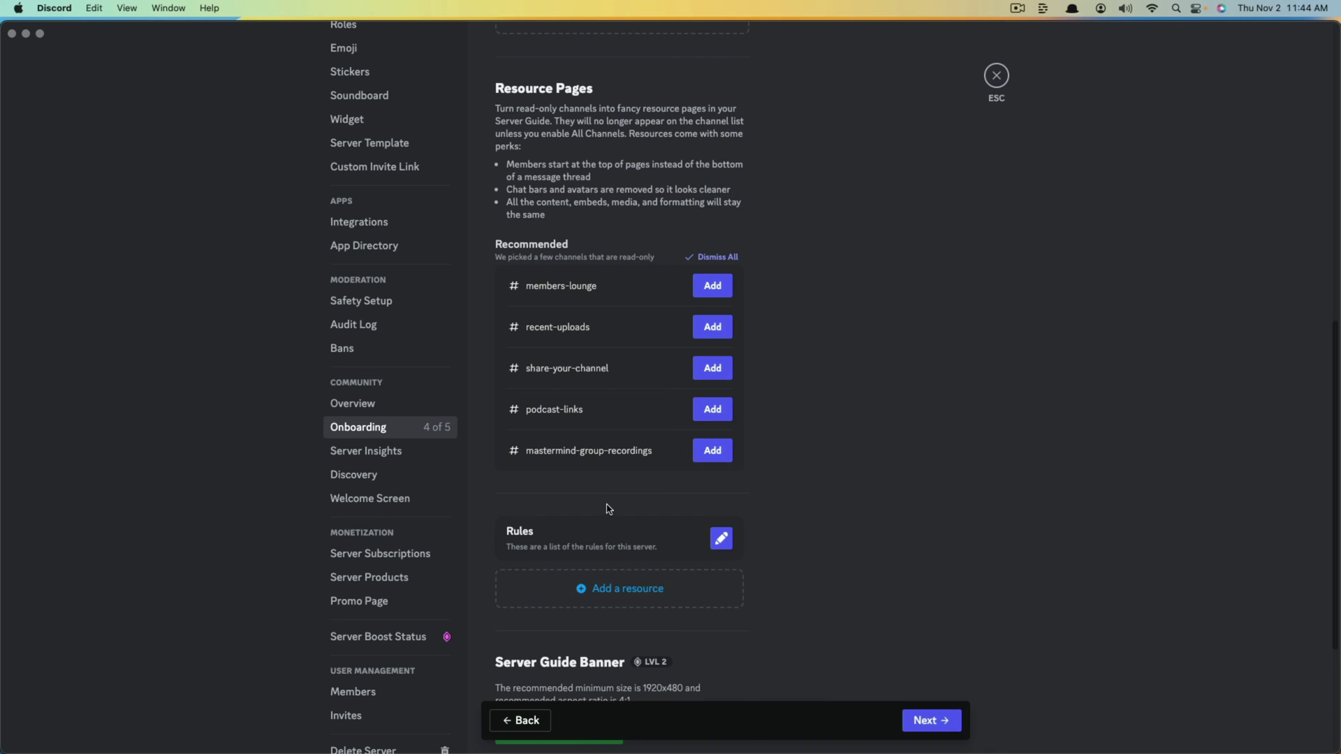
Check the guide banner's Unlock with Boosting option and decline buying a server boost
{"action": "scroll", "coordinate": [609, 509], "scroll_direction": "down", "scroll_amount": 3}
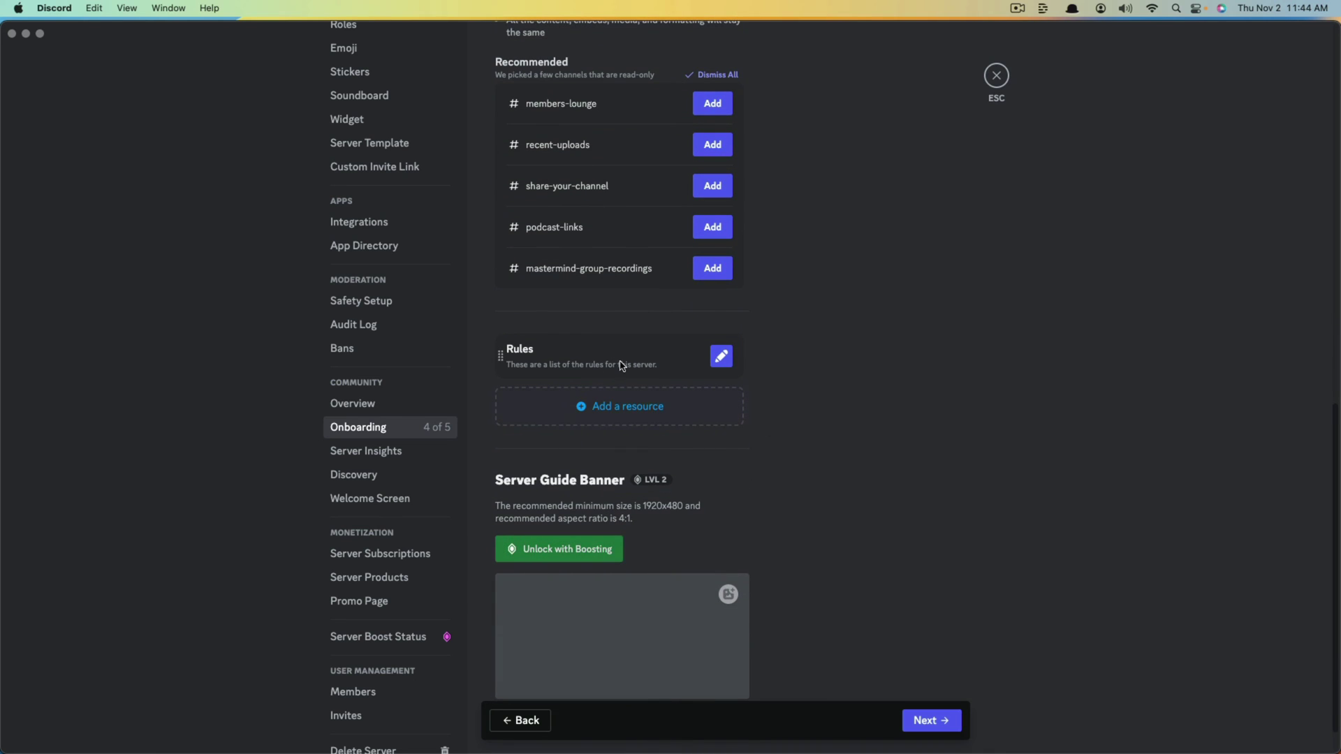
{"action": "scroll", "coordinate": [699, 425], "scroll_direction": "down", "scroll_amount": 1}
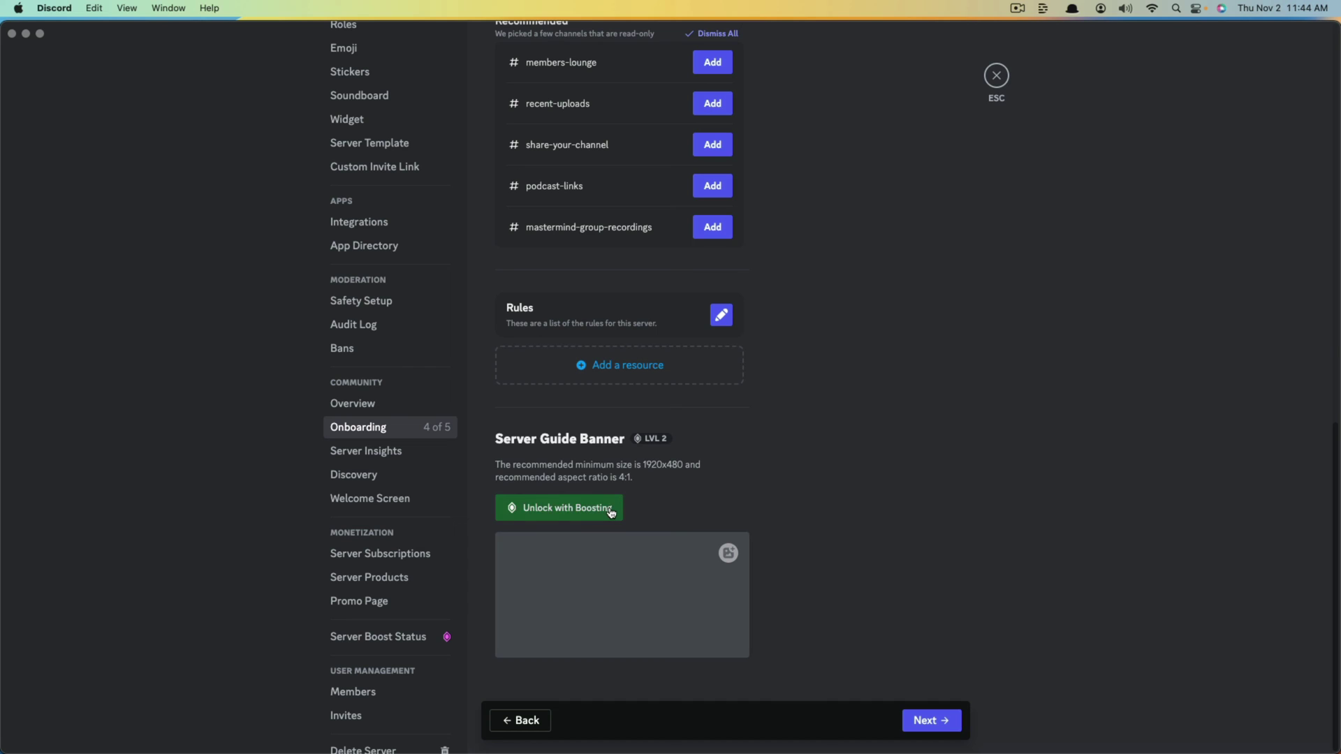
{"action": "left_click", "coordinate": [572, 512]}
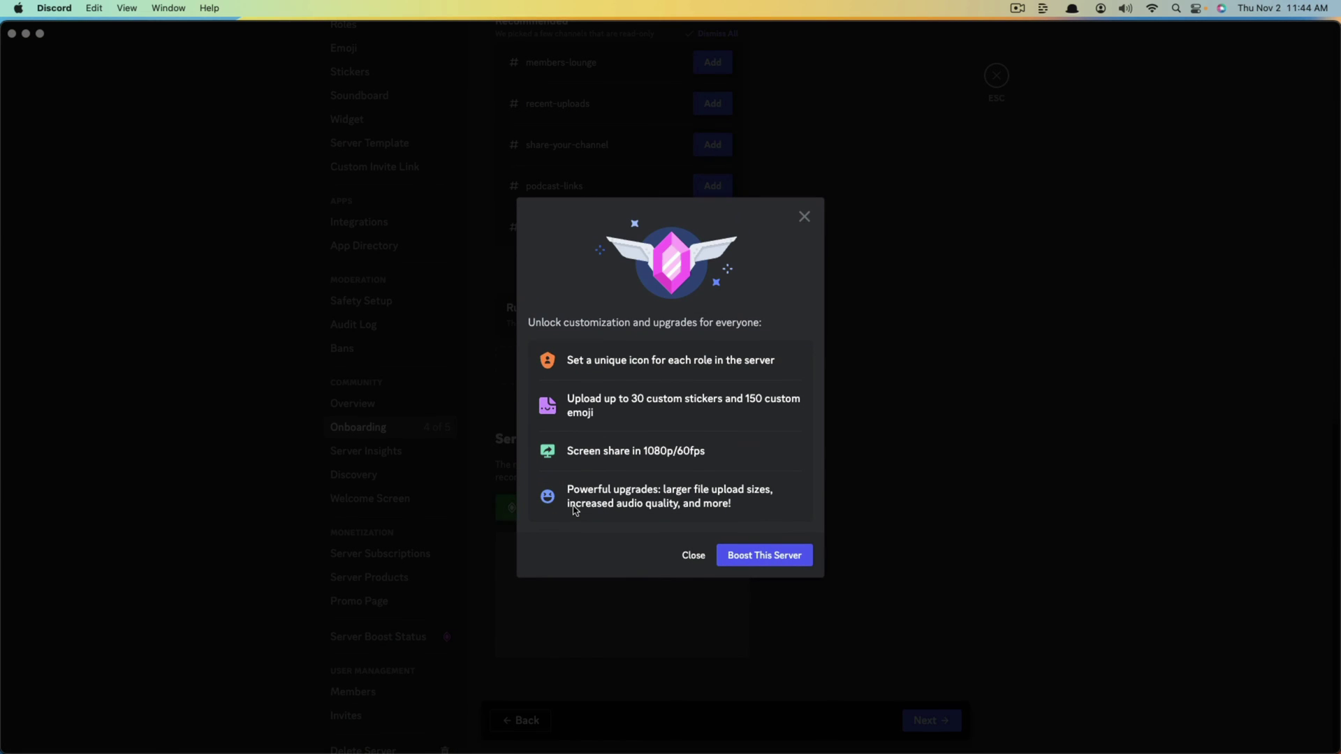
{"action": "left_click", "coordinate": [779, 555]}
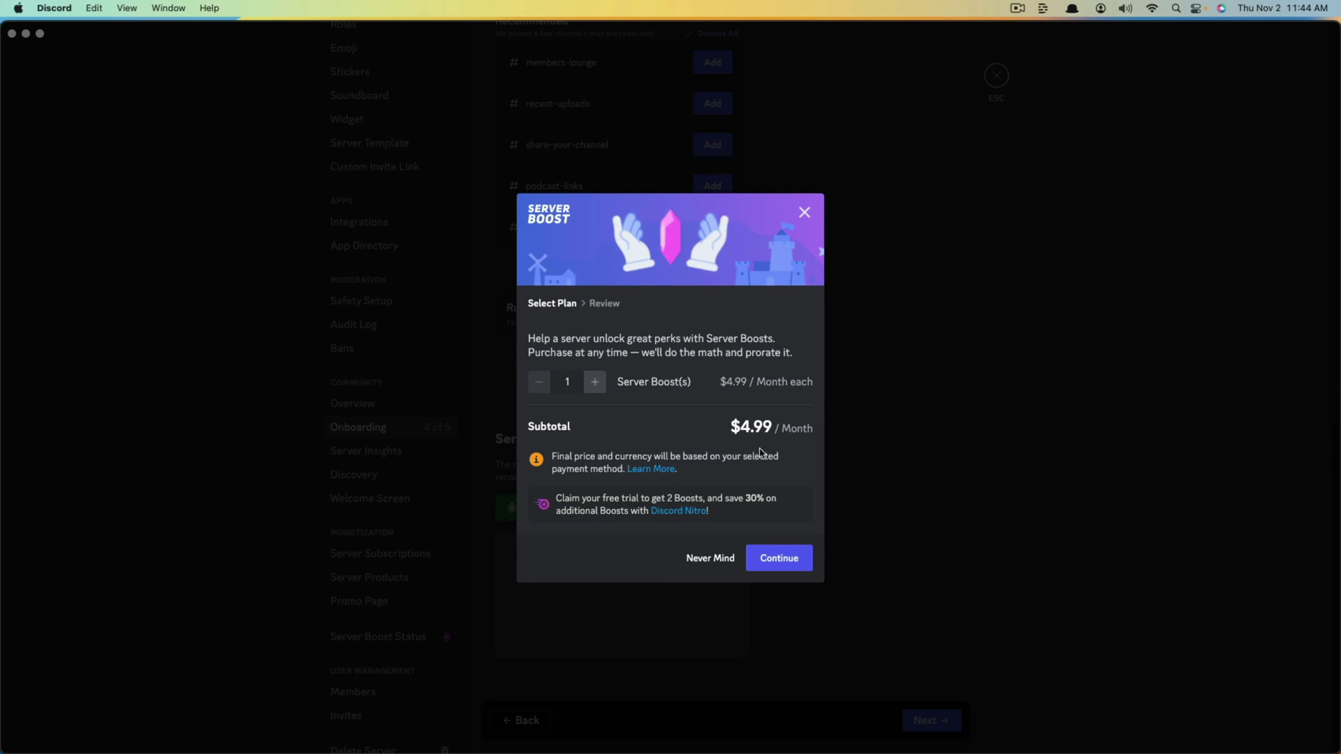
{"action": "left_click", "coordinate": [712, 558]}
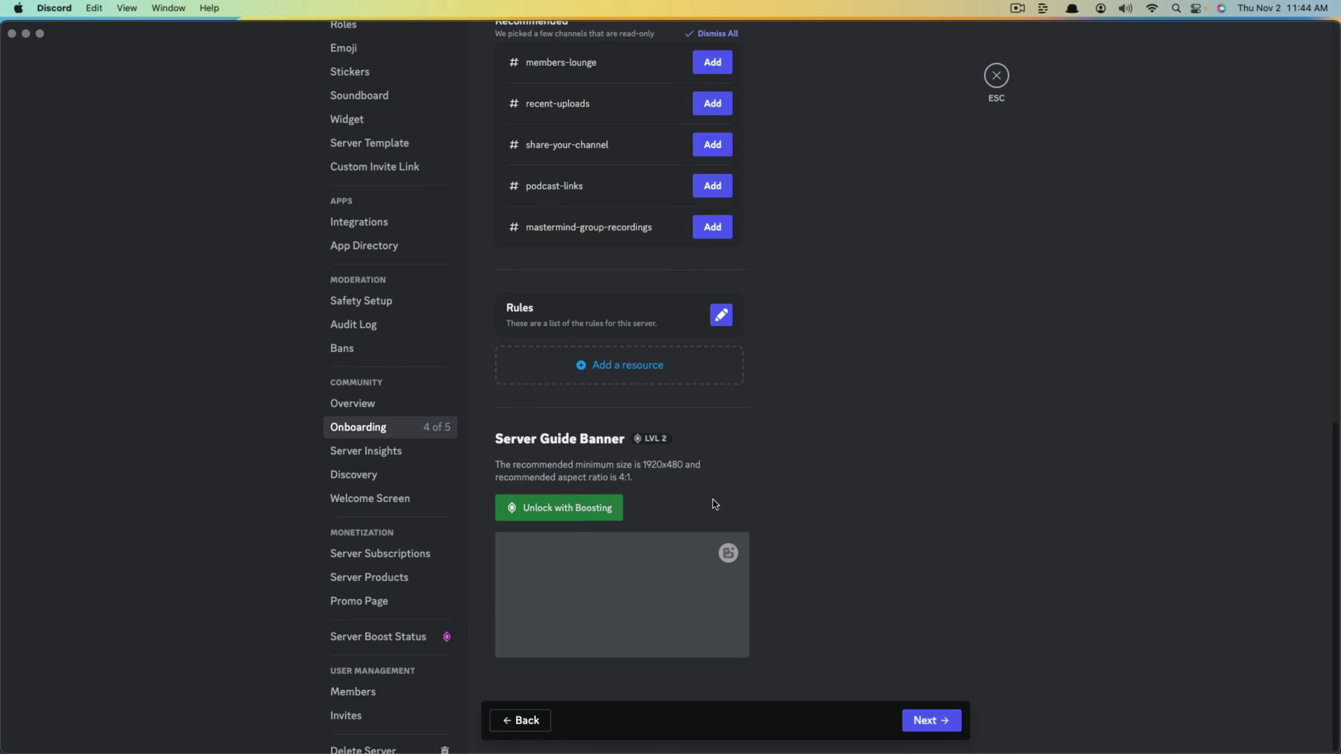
{"action": "scroll", "coordinate": [771, 463], "scroll_direction": "up", "scroll_amount": 10}
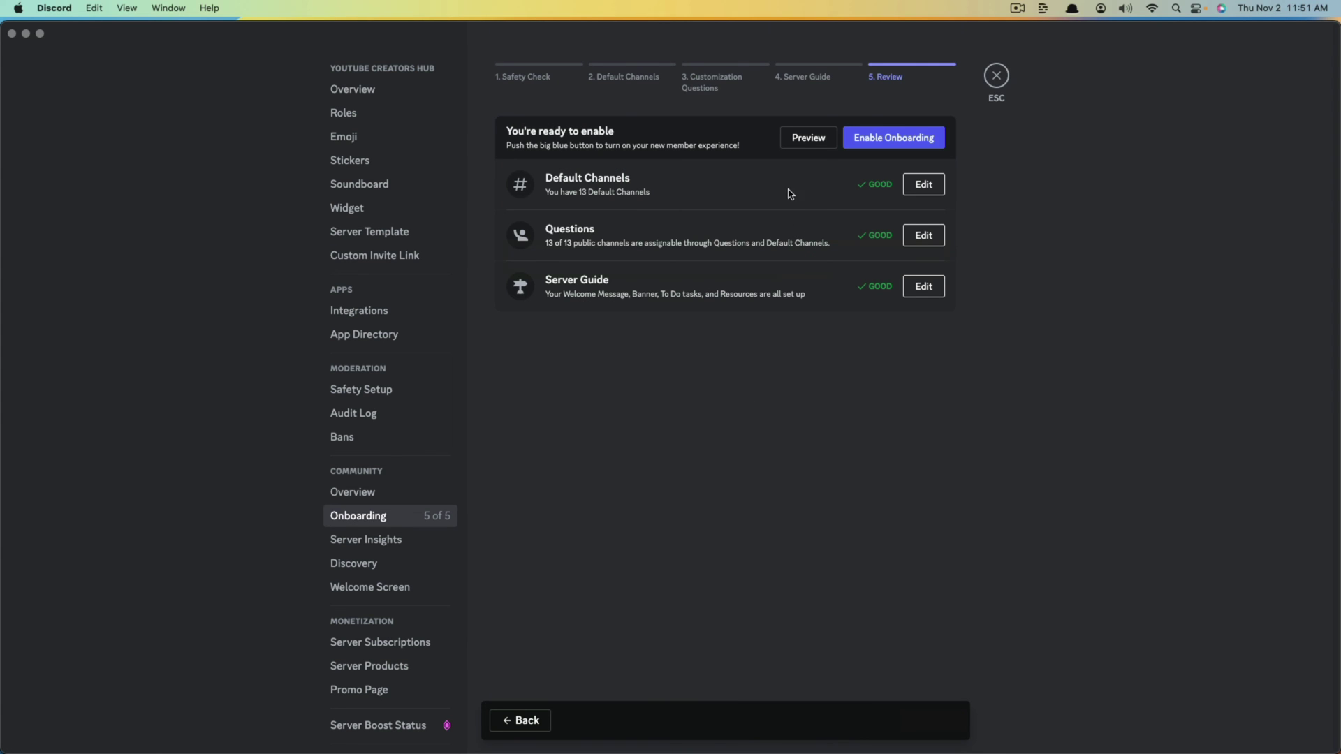
{"action": "left_click", "coordinate": [807, 138]}
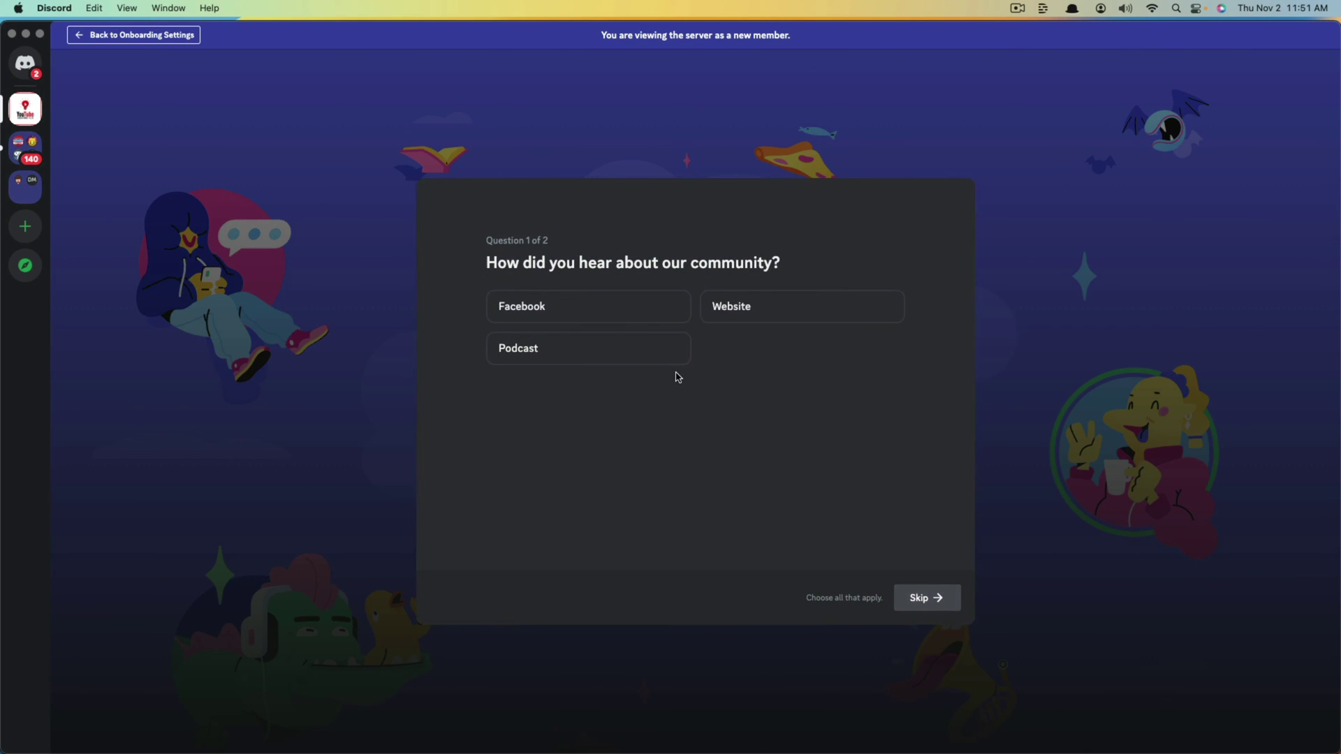
{"action": "left_click", "coordinate": [614, 350]}
{"action": "left_click", "coordinate": [960, 599]}
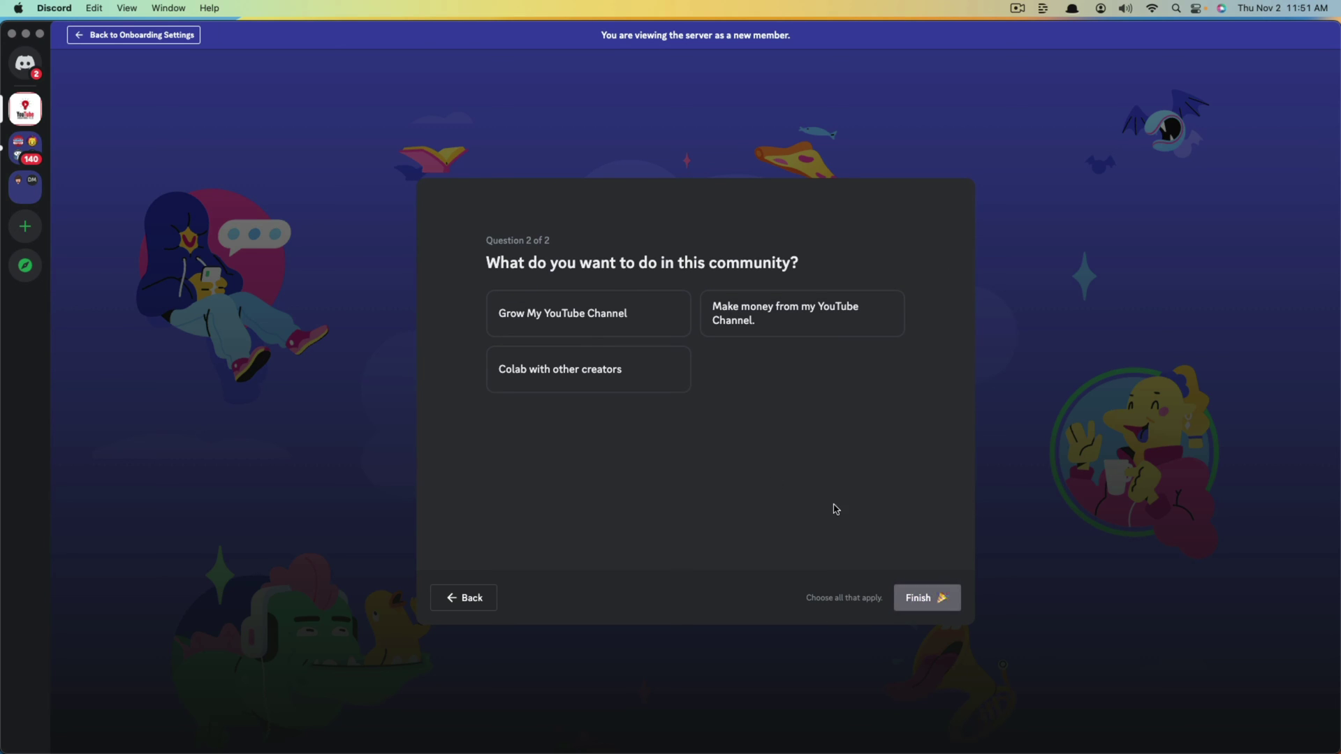
{"action": "left_click", "coordinate": [587, 325]}
{"action": "left_click", "coordinate": [923, 597]}
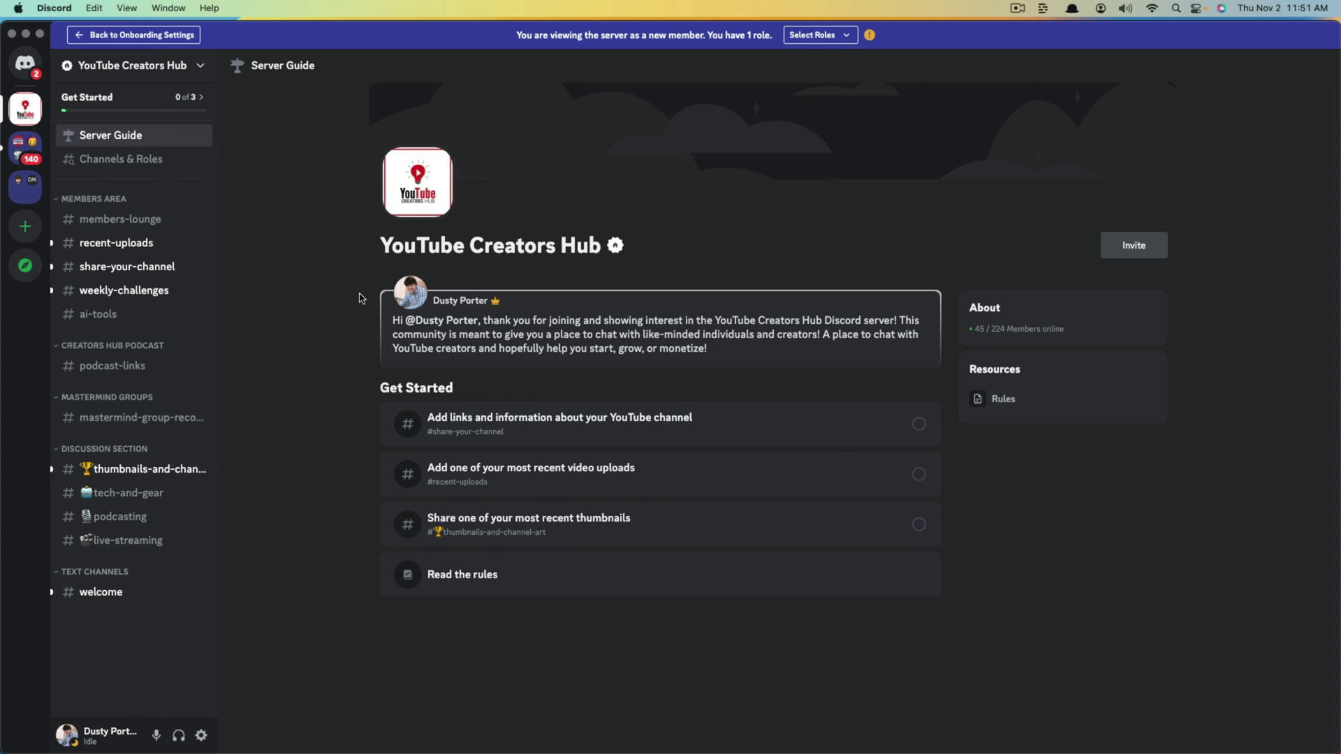
{"action": "left_click", "coordinate": [838, 35]}
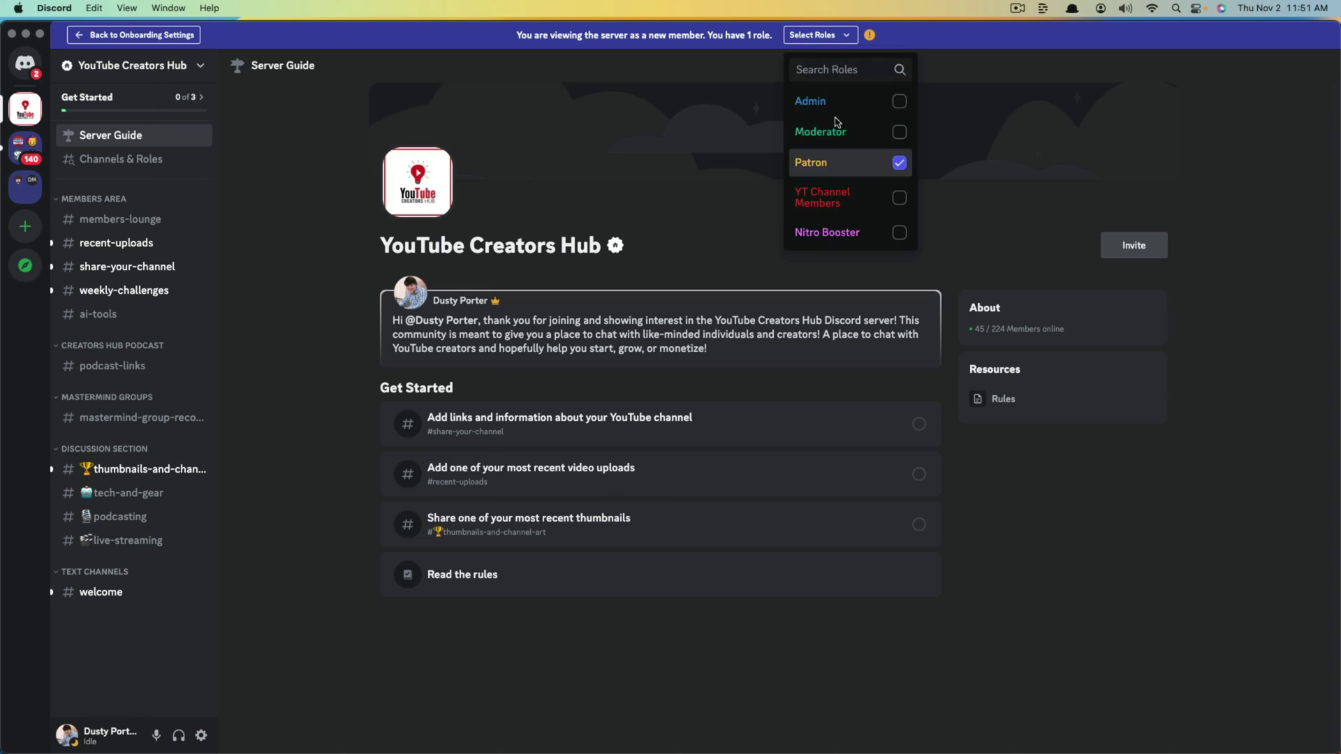
{"action": "left_click", "coordinate": [1062, 671]}
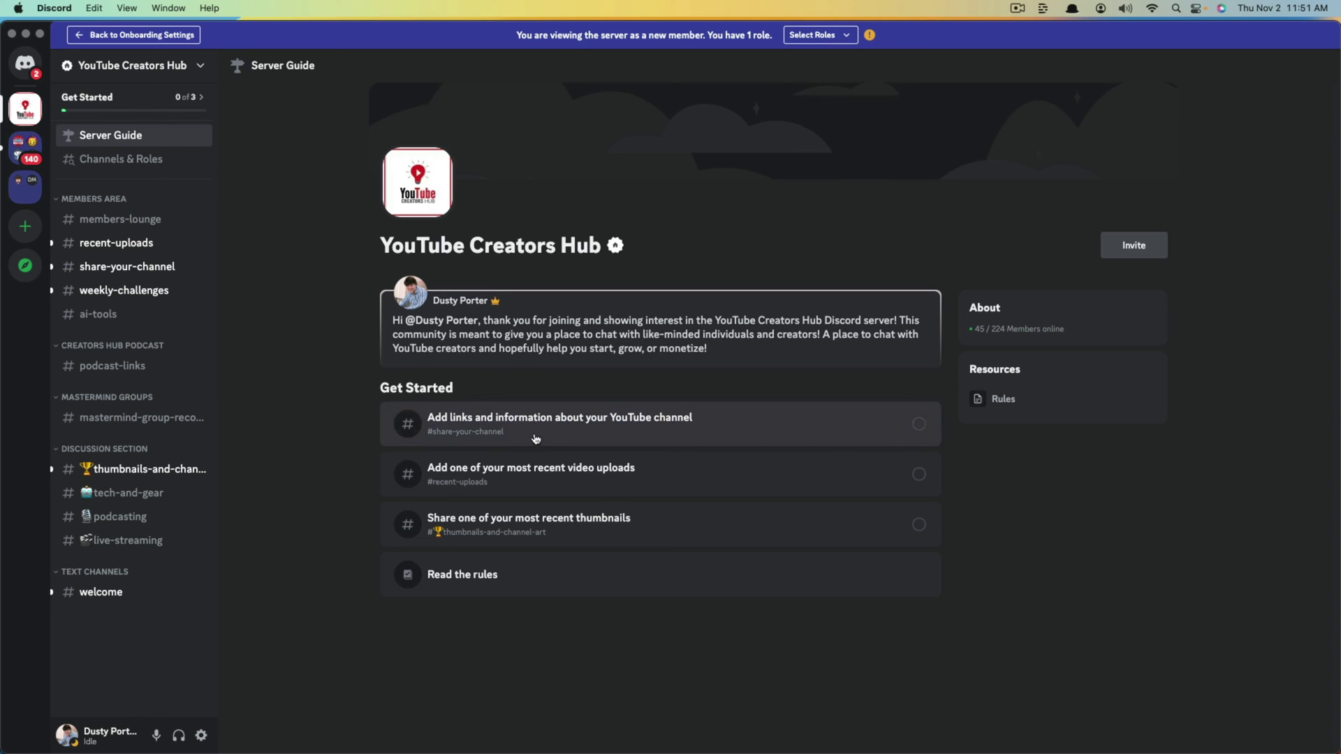
{"action": "left_click", "coordinate": [564, 433]}
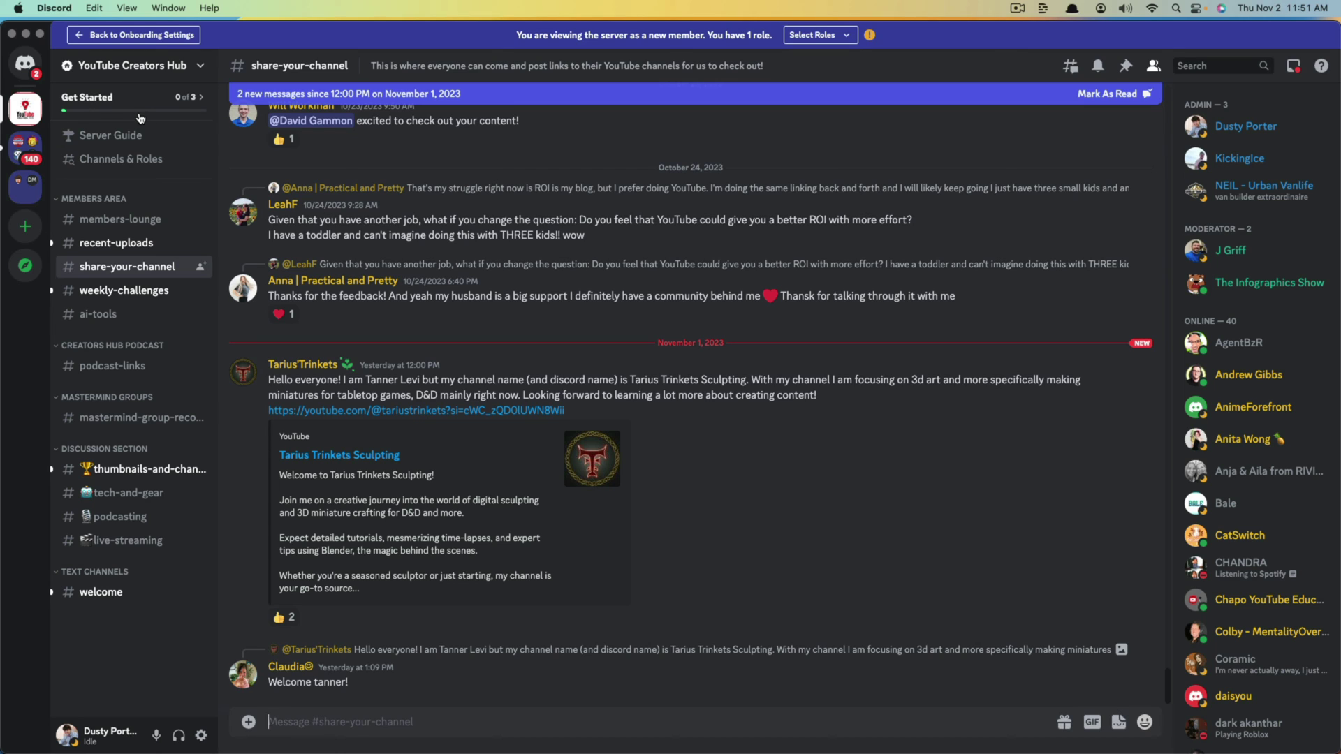
{"action": "left_click", "coordinate": [101, 100]}
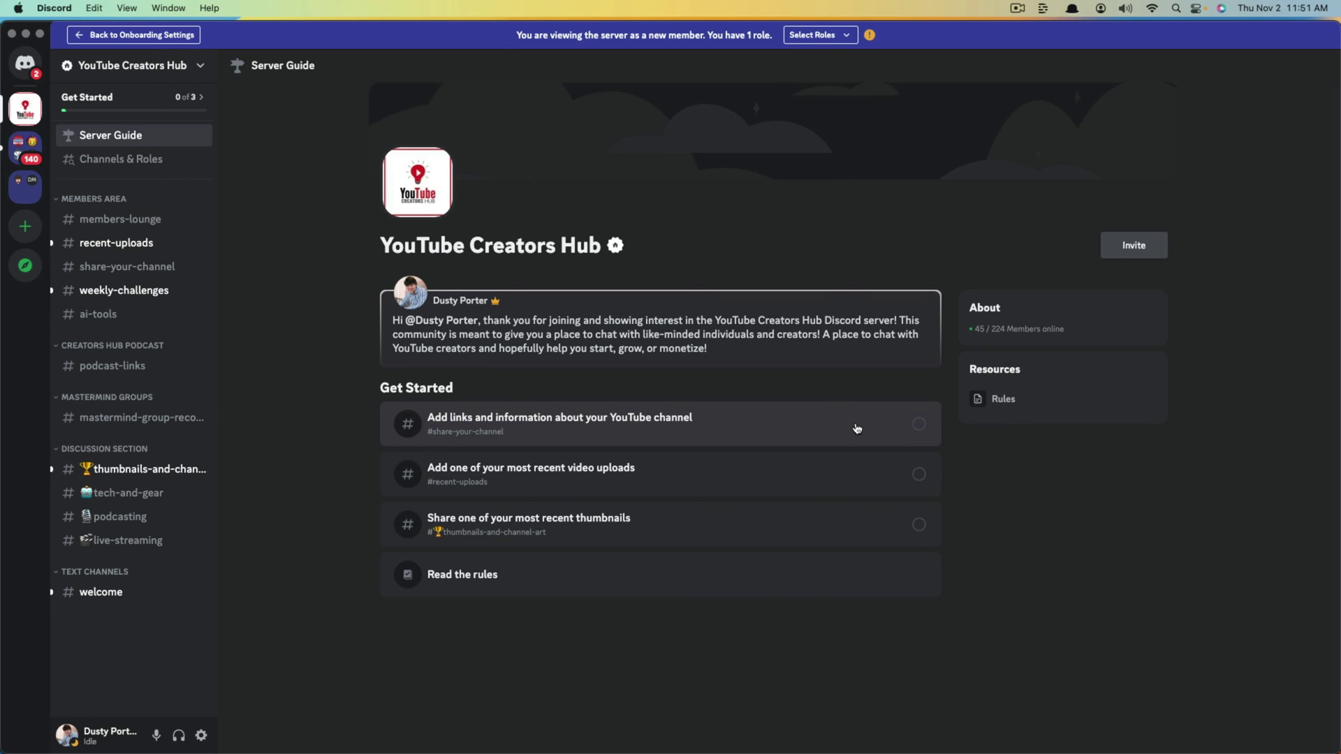
{"action": "left_click", "coordinate": [792, 478]}
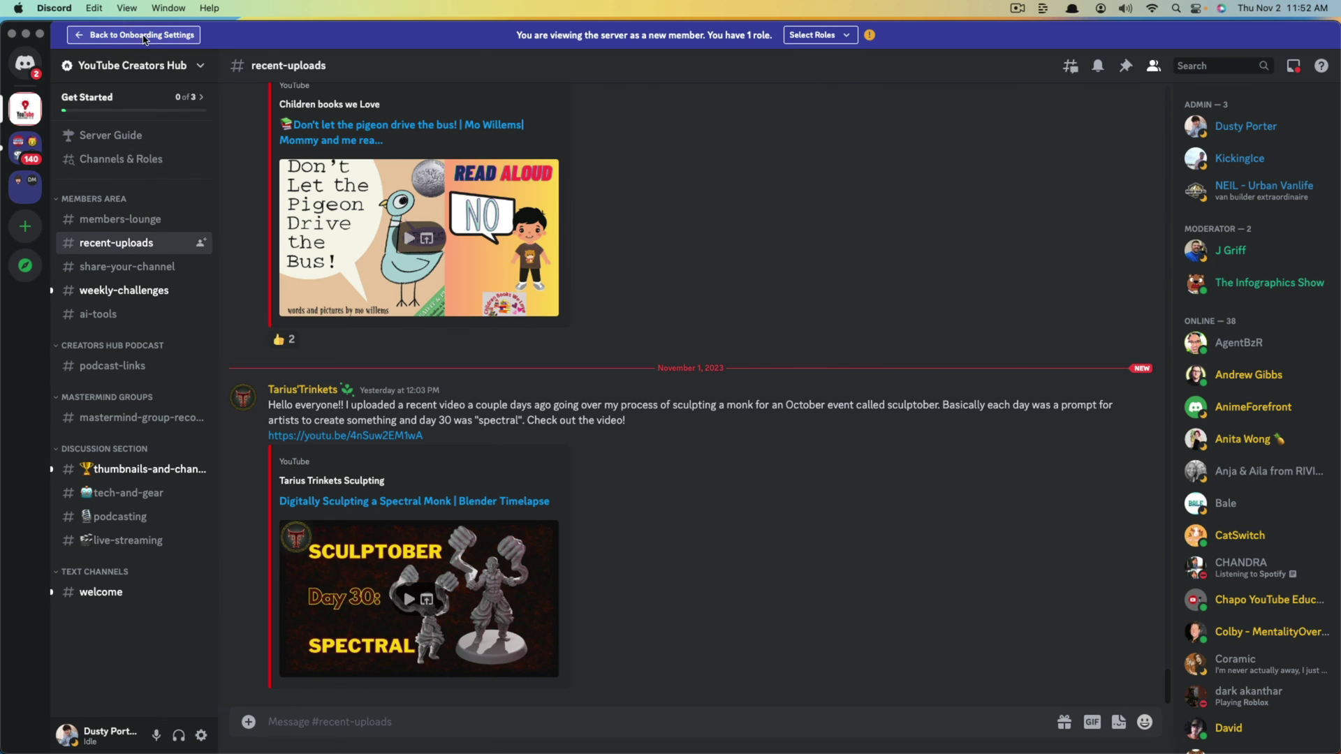
{"action": "left_click", "coordinate": [143, 36]}
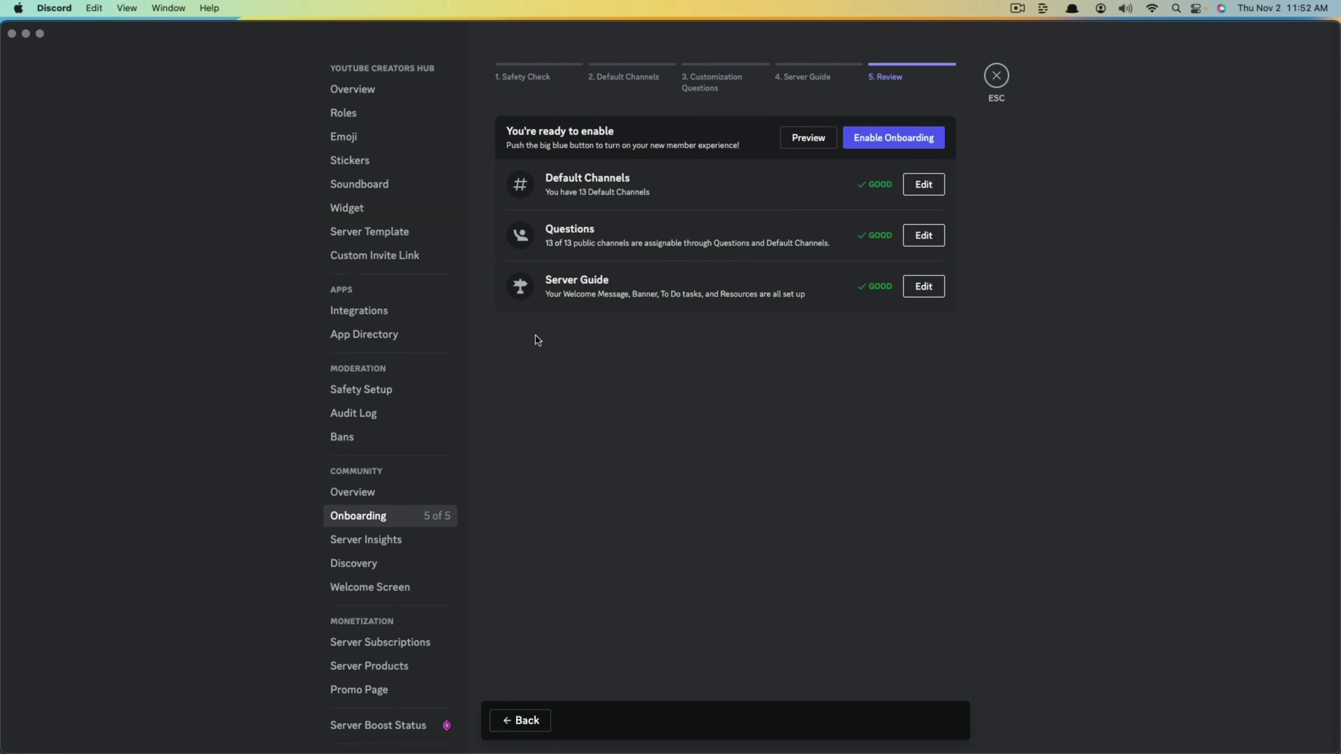
Enable Community Onboarding for YouTube Creators Hub from the Review page
{"action": "left_click", "coordinate": [884, 144]}
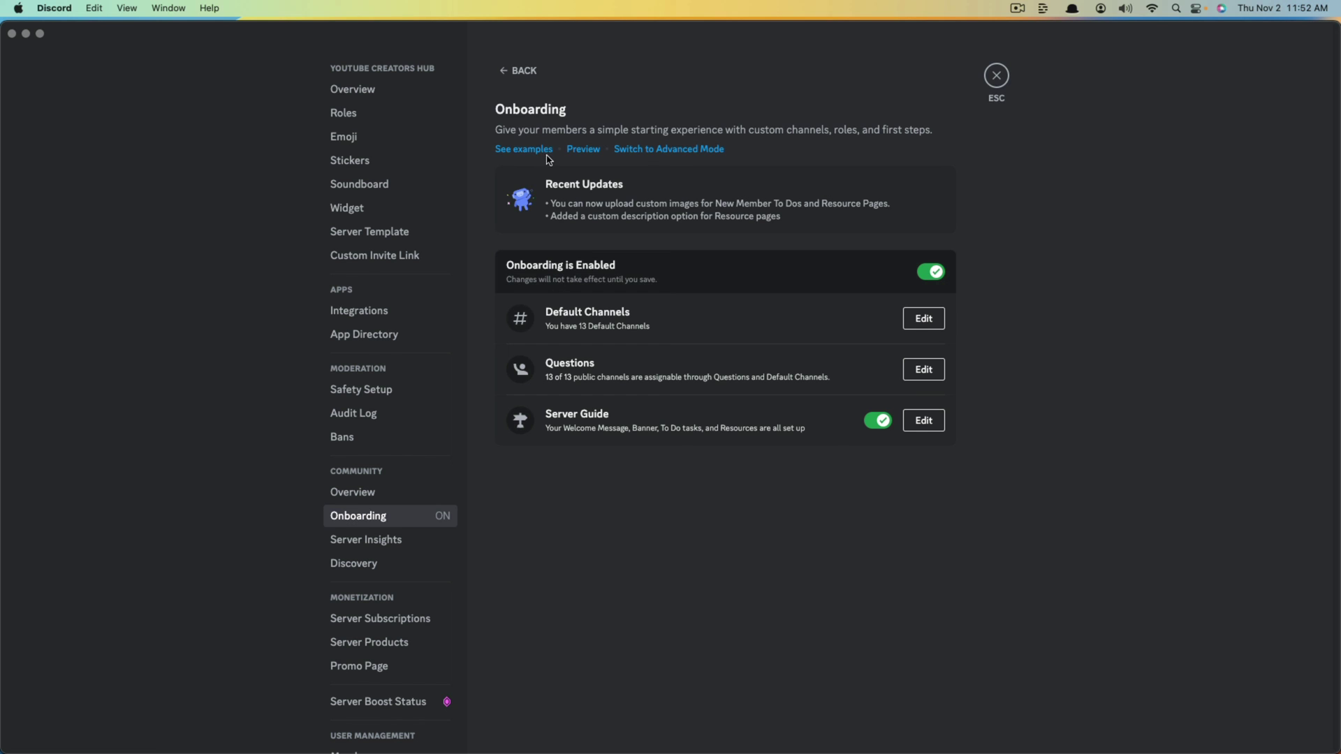
Preview onboarding answering Website and Colab with other creators, then open Read the rules
{"action": "left_click", "coordinate": [583, 150]}
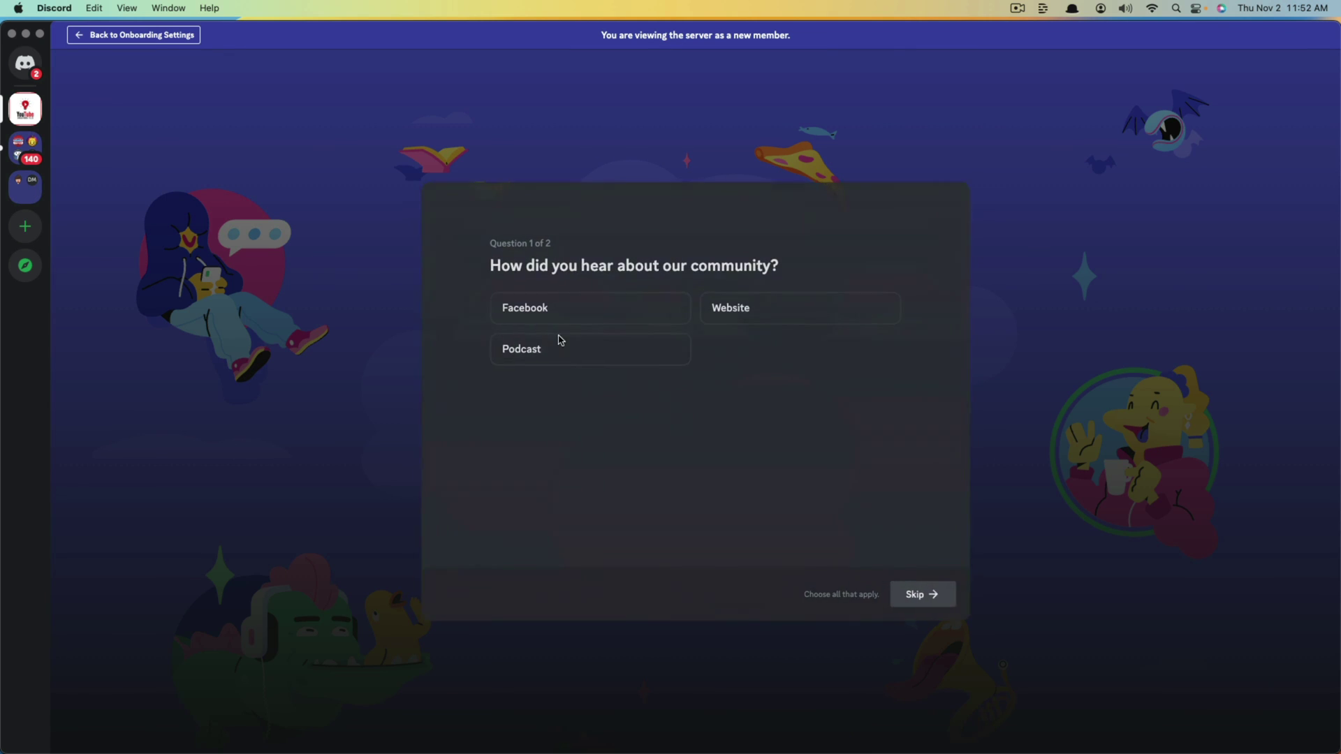
{"action": "left_click", "coordinate": [753, 318]}
{"action": "left_click", "coordinate": [926, 598]}
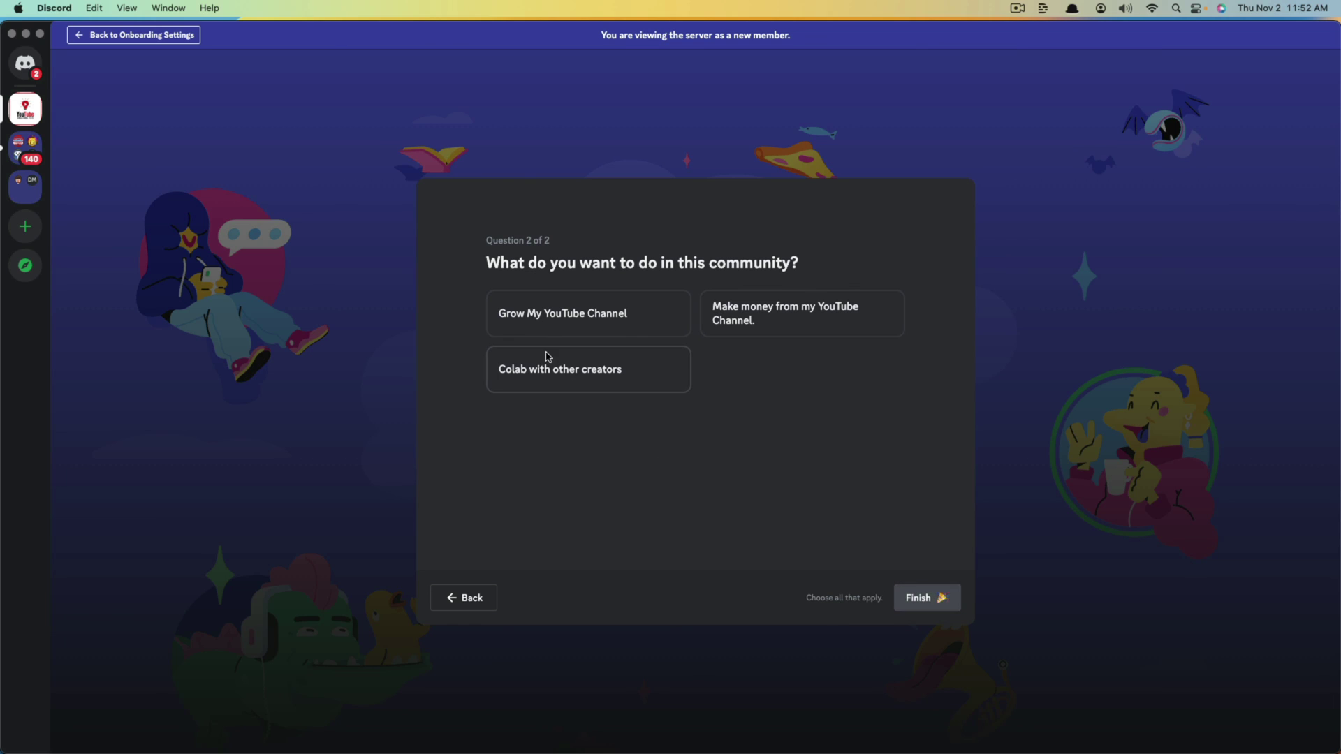
{"action": "left_click", "coordinate": [571, 371]}
{"action": "left_click", "coordinate": [927, 598]}
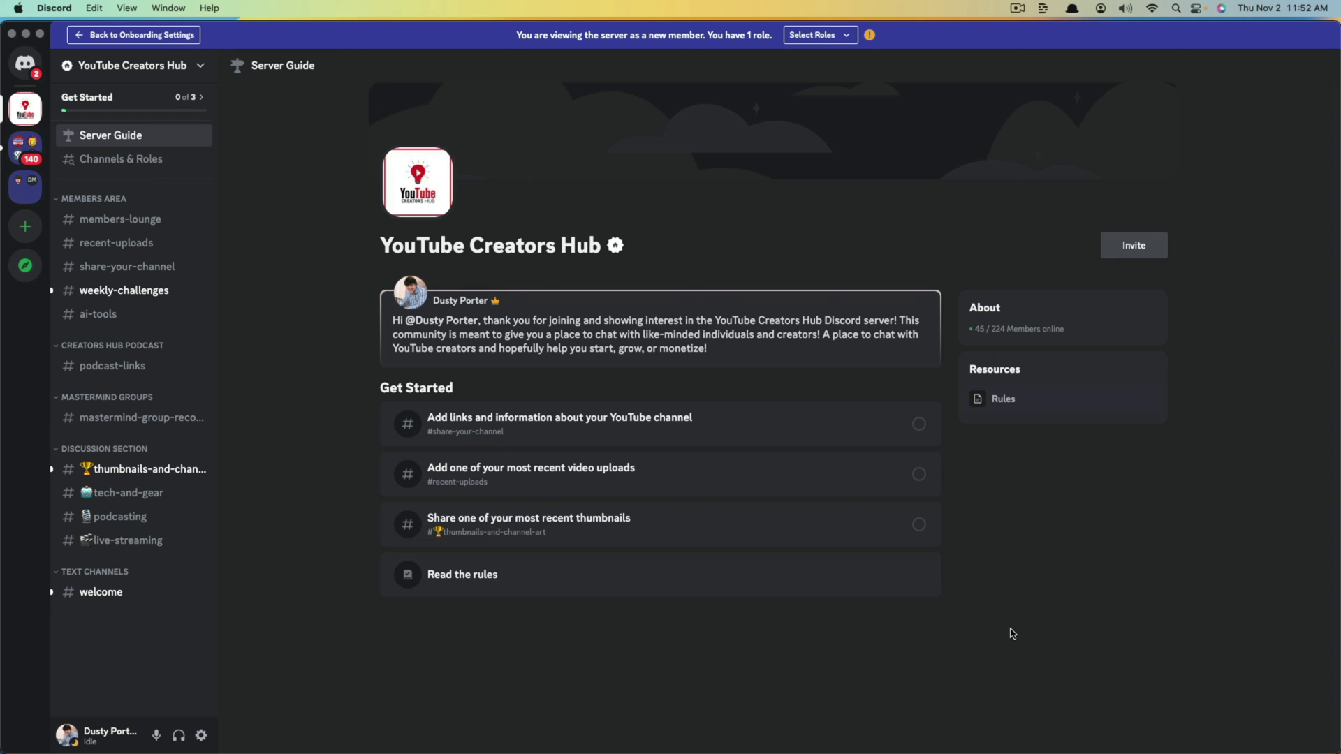
{"action": "left_click", "coordinate": [449, 576]}
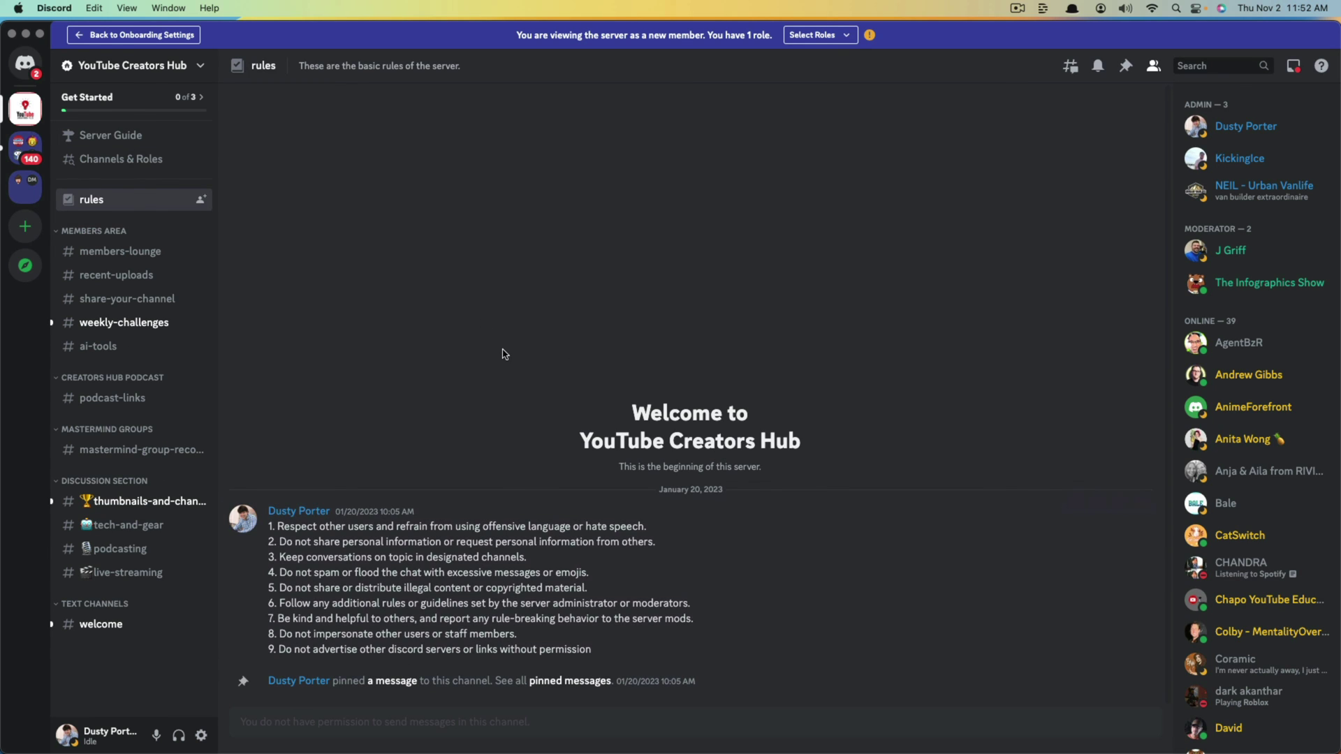
Exit the new-member preview back to the Onboarding settings page
{"action": "left_click", "coordinate": [130, 35]}
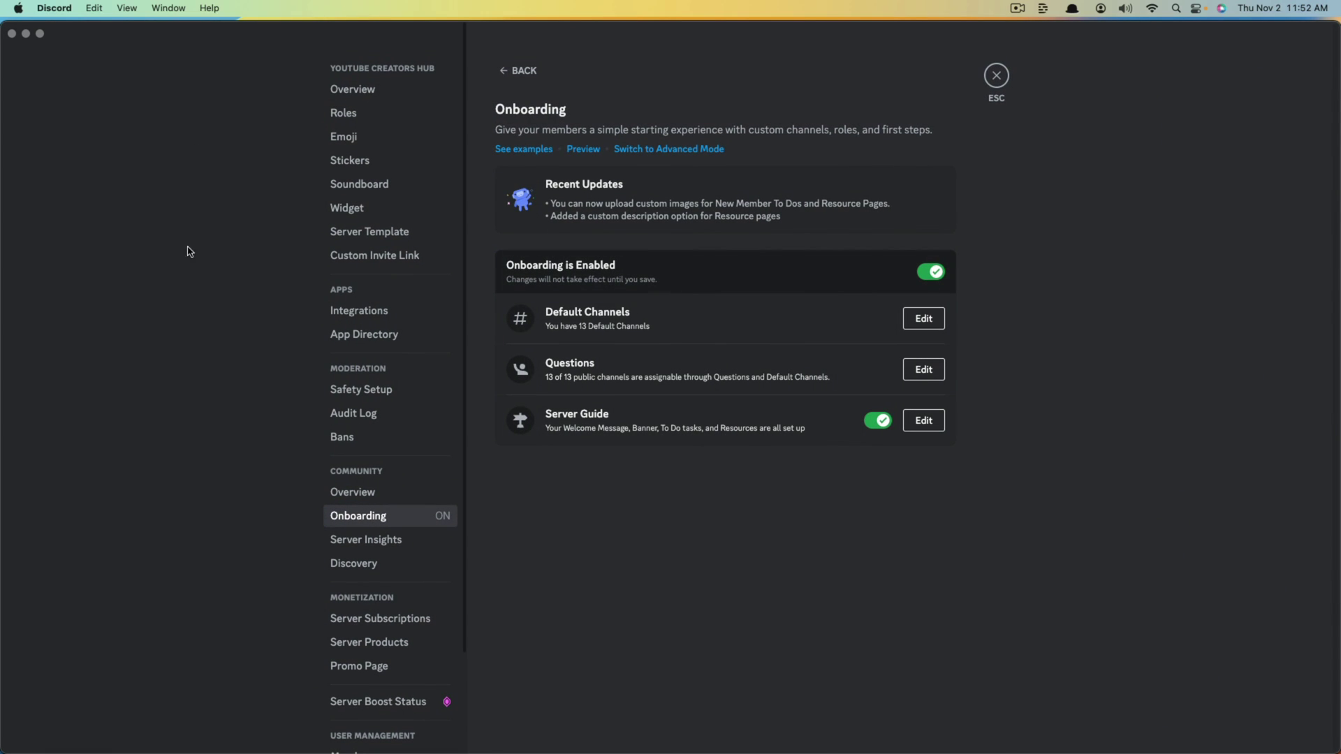